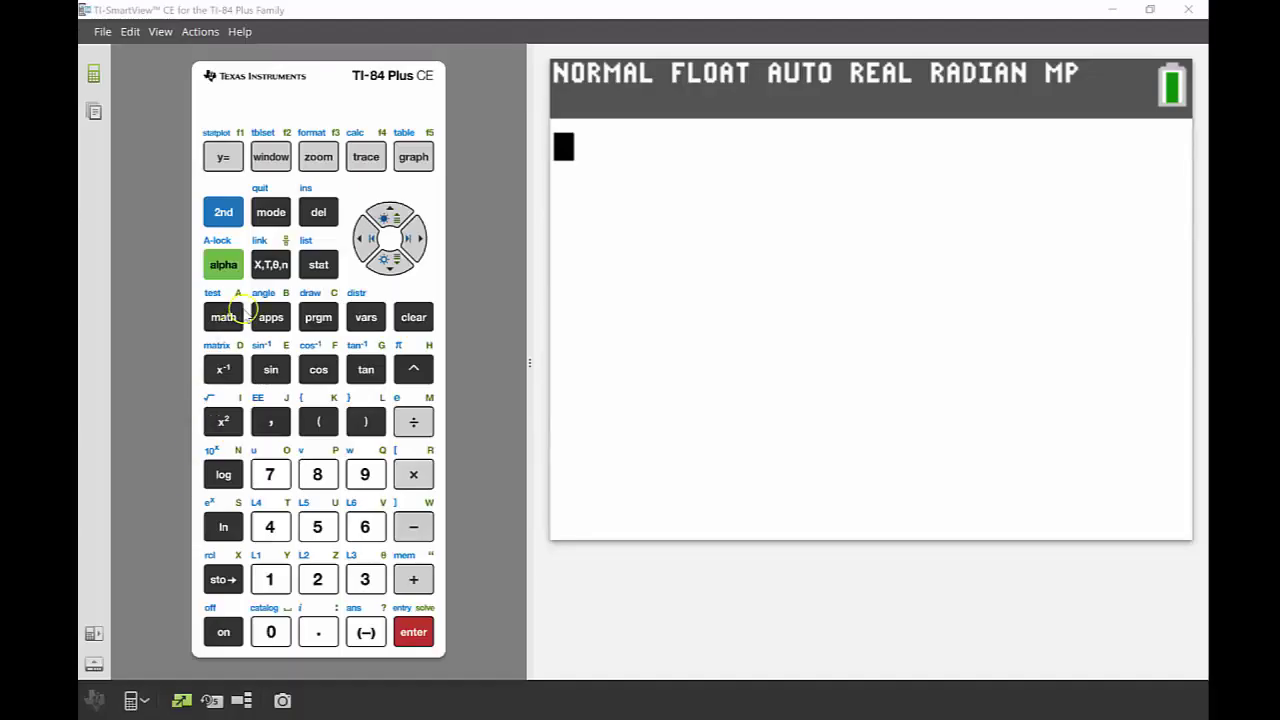
Launch the Transfrm app from the applications list and dismiss its splash screen
{"action": "left_click", "coordinate": [270, 318]}
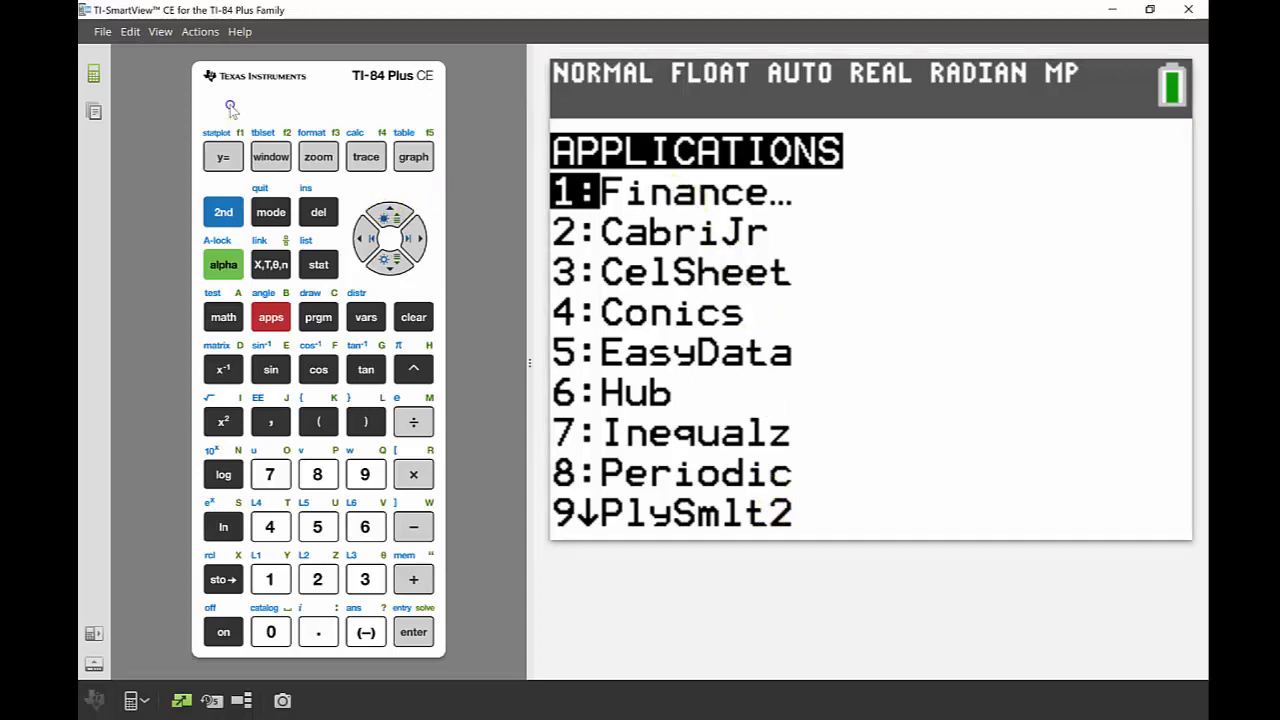
{"action": "left_click", "coordinate": [388, 215]}
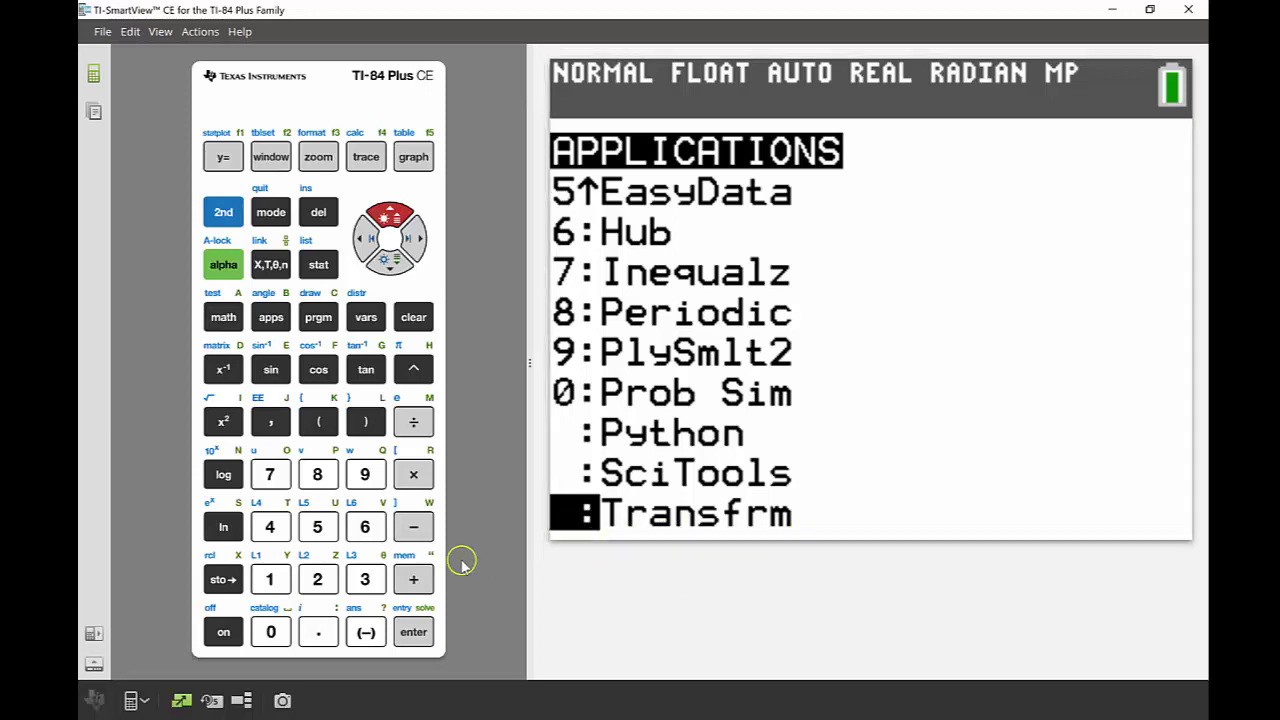
{"action": "left_click", "coordinate": [415, 628]}
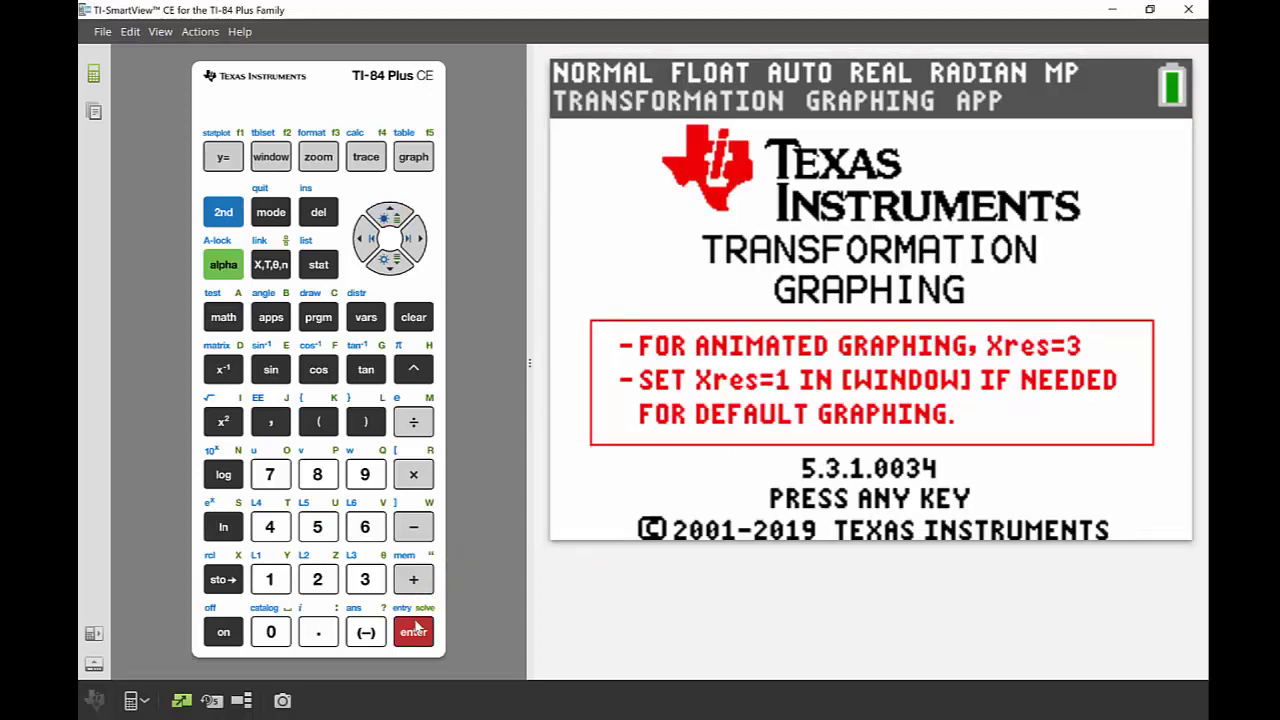
{"action": "left_click", "coordinate": [420, 520]}
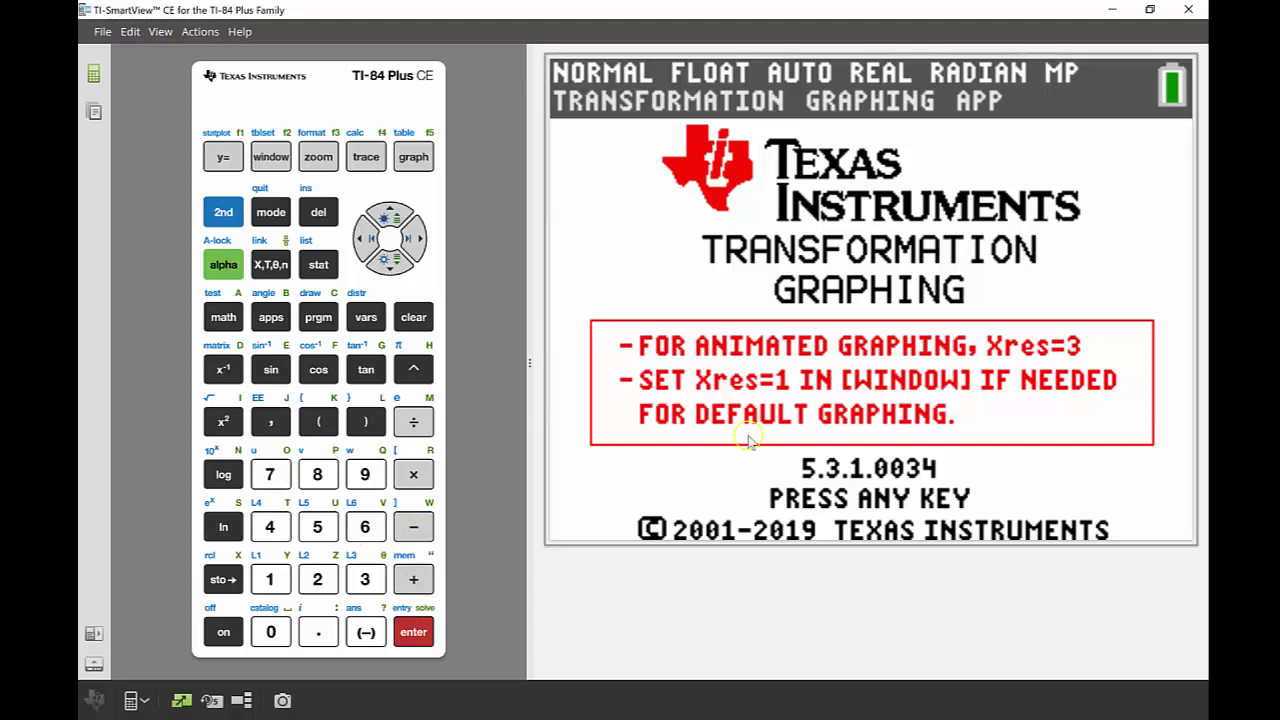
{"action": "left_click", "coordinate": [360, 432]}
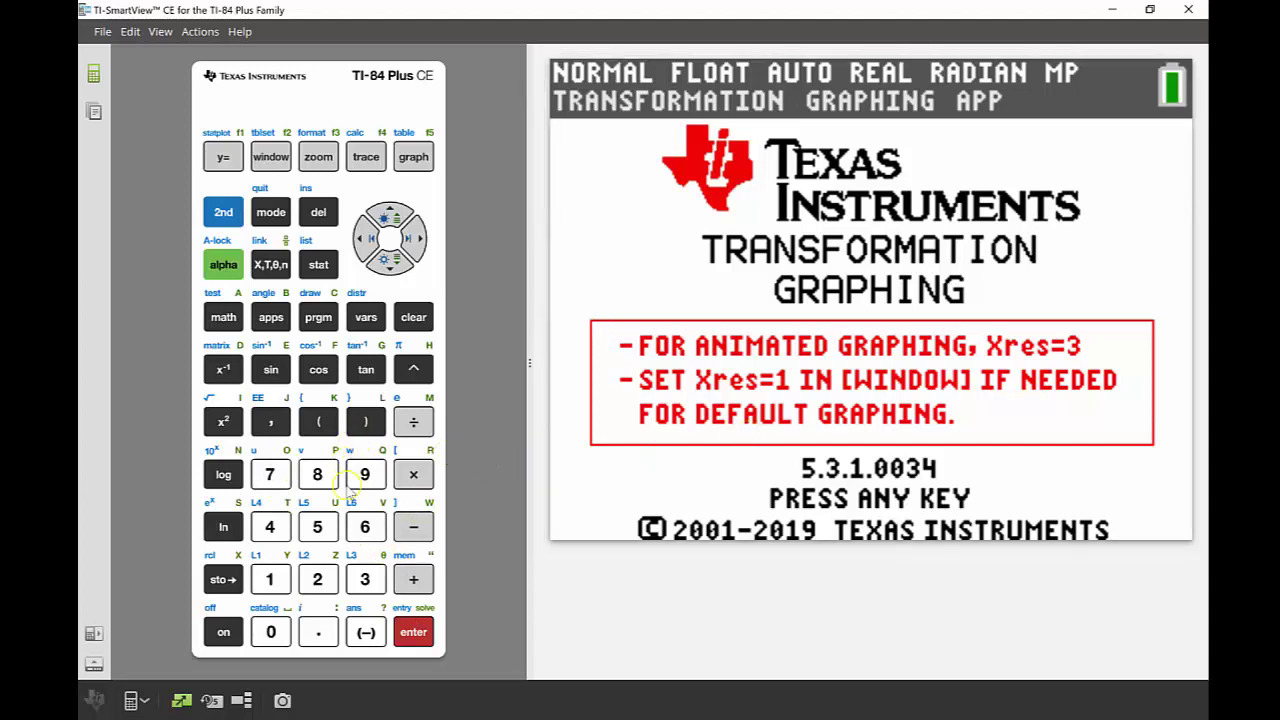
{"action": "left_click", "coordinate": [413, 634]}
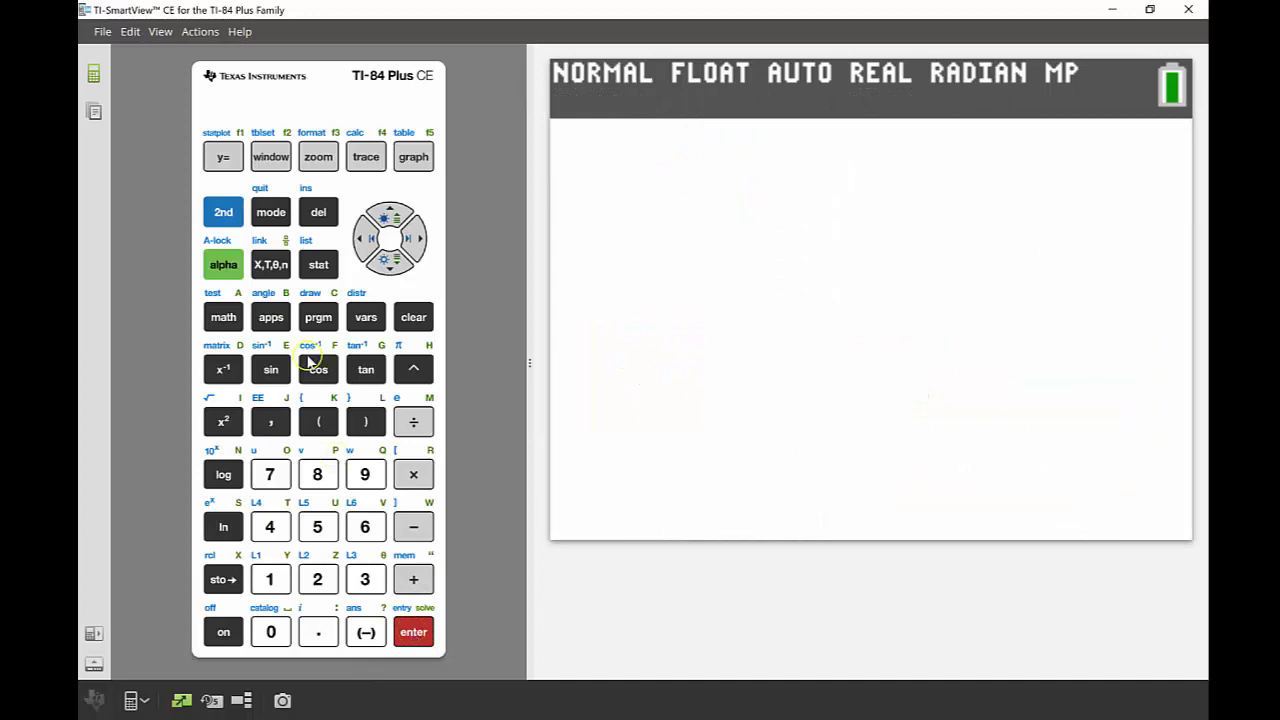
In the app's Y= editor, enter AX² into Y1, with ALPHA MATH supplying A
{"action": "left_click", "coordinate": [224, 157]}
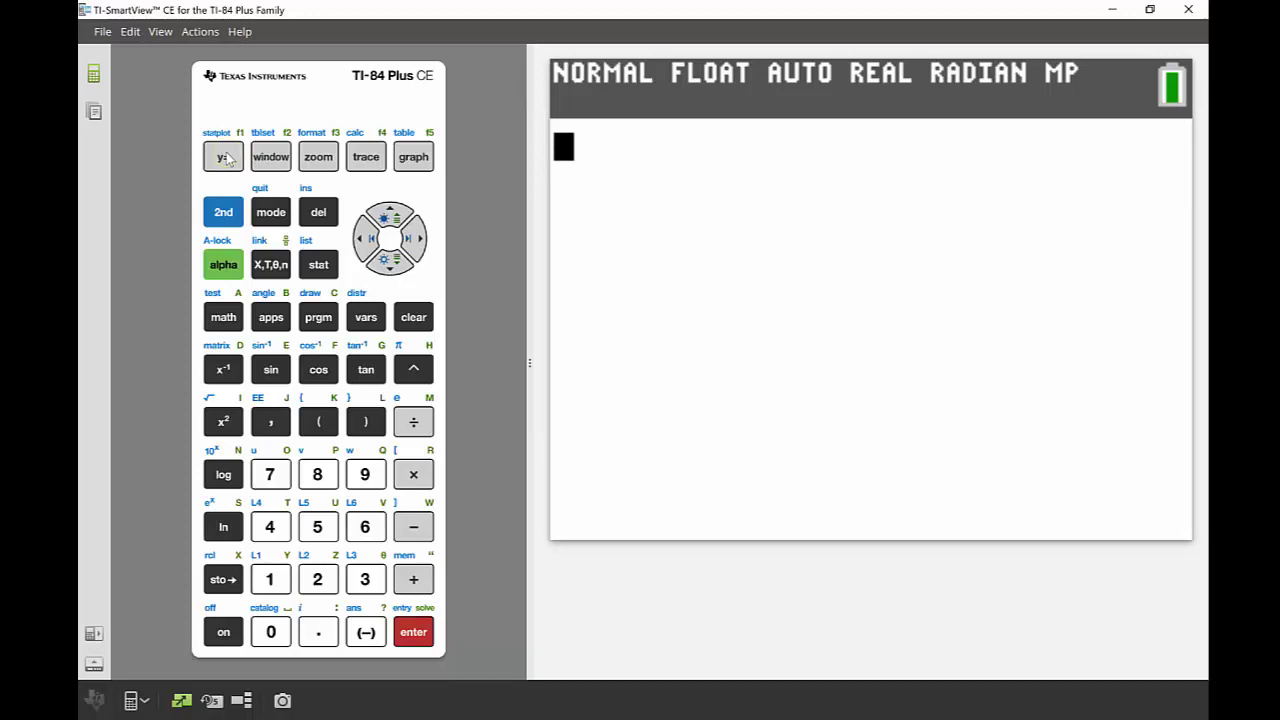
{"action": "left_click", "coordinate": [224, 157]}
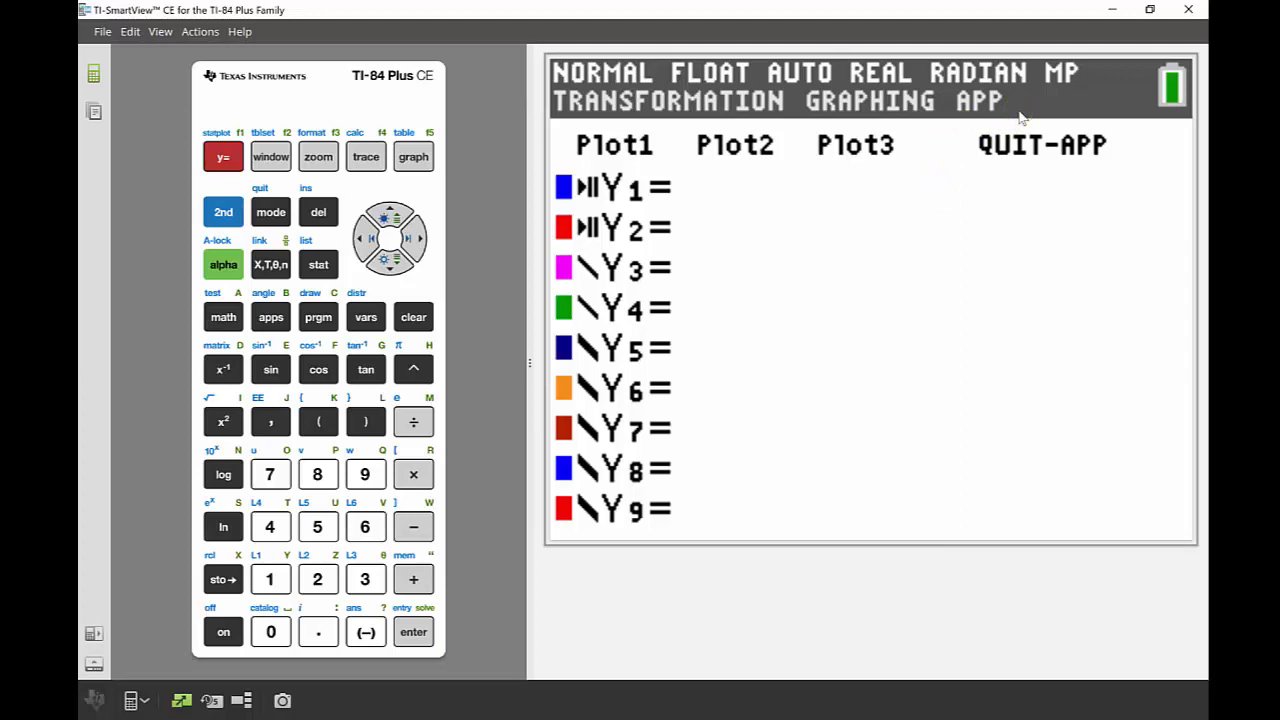
{"action": "left_click", "coordinate": [622, 189]}
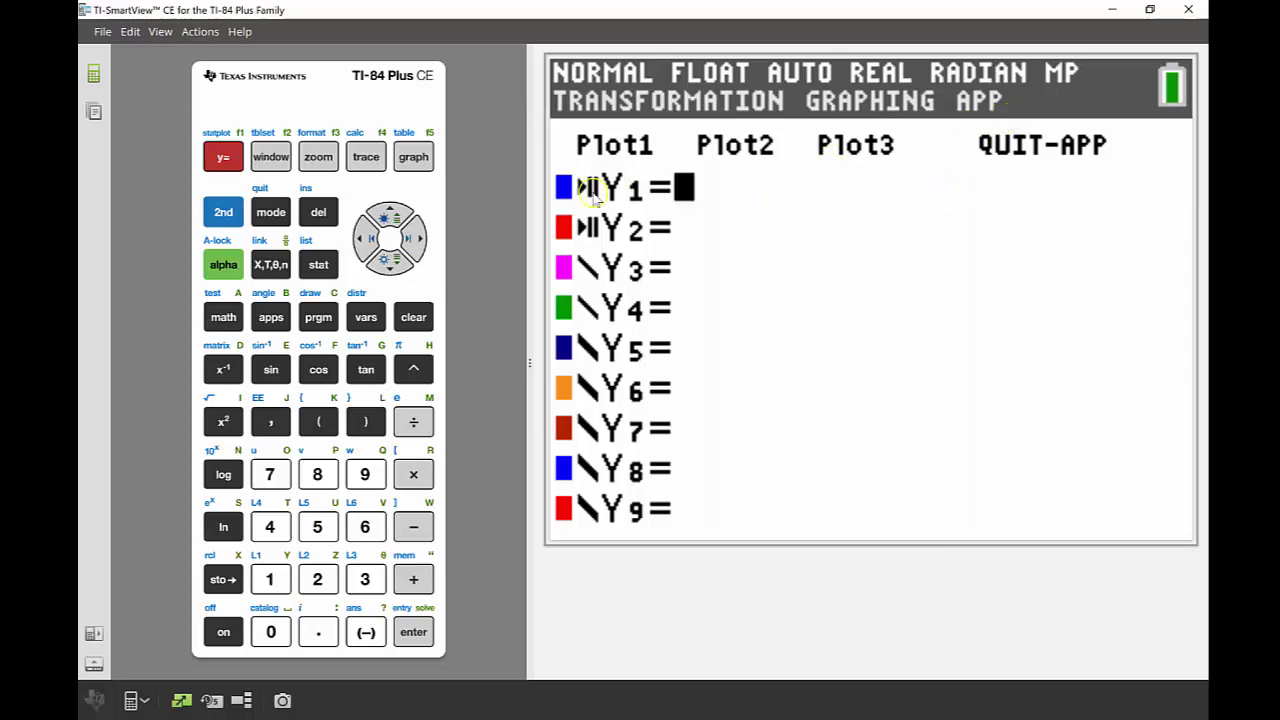
{"action": "left_click", "coordinate": [600, 222]}
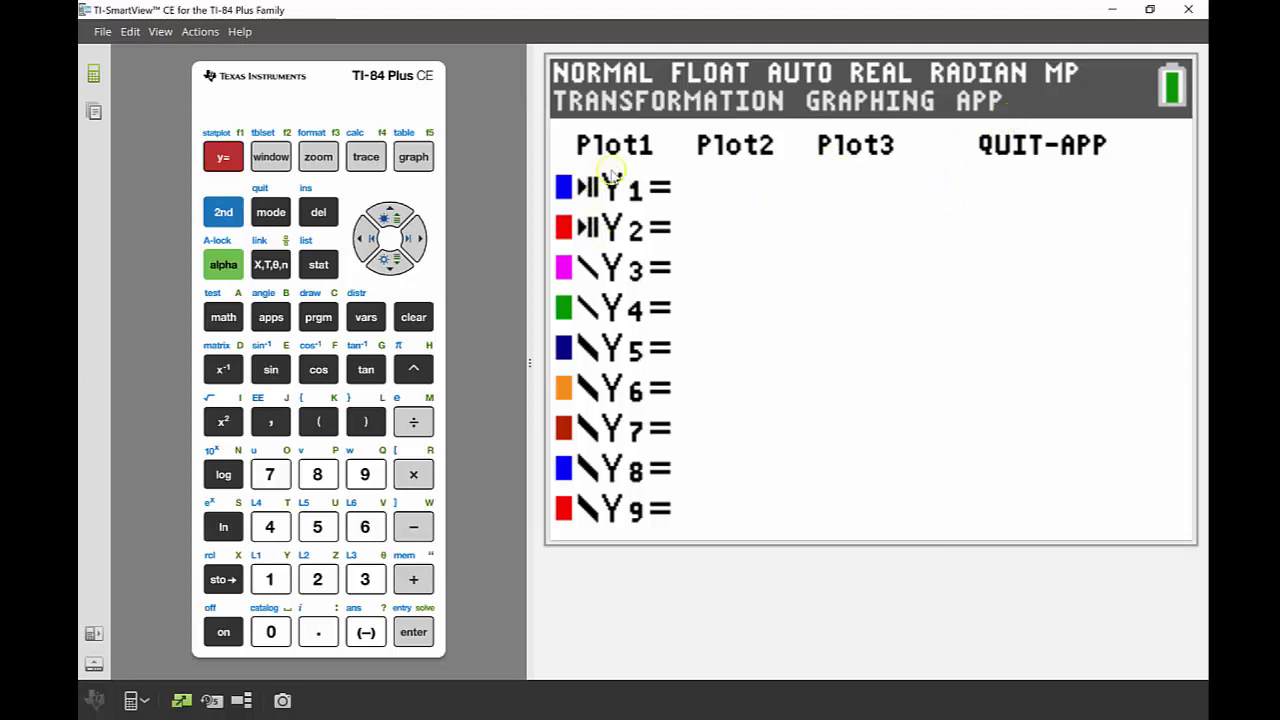
{"action": "left_click", "coordinate": [722, 277]}
{"action": "left_click", "coordinate": [618, 211]}
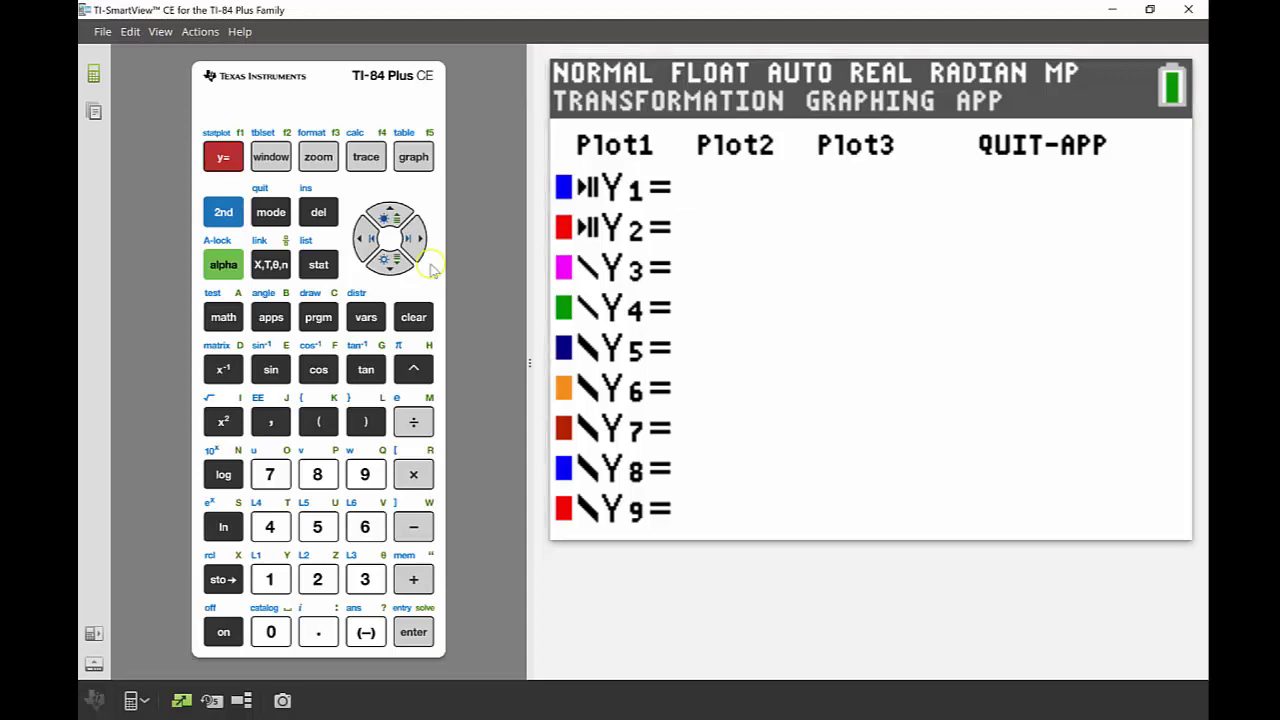
{"action": "left_click", "coordinate": [223, 268]}
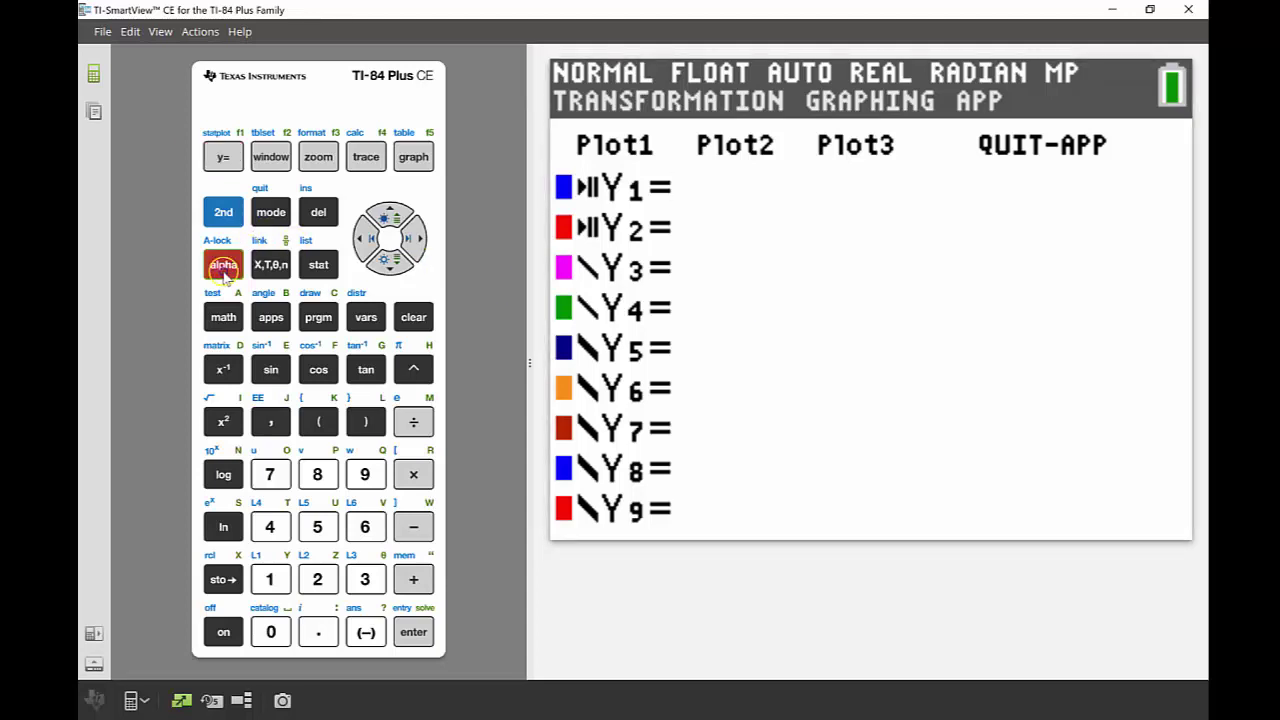
{"action": "left_click", "coordinate": [223, 318]}
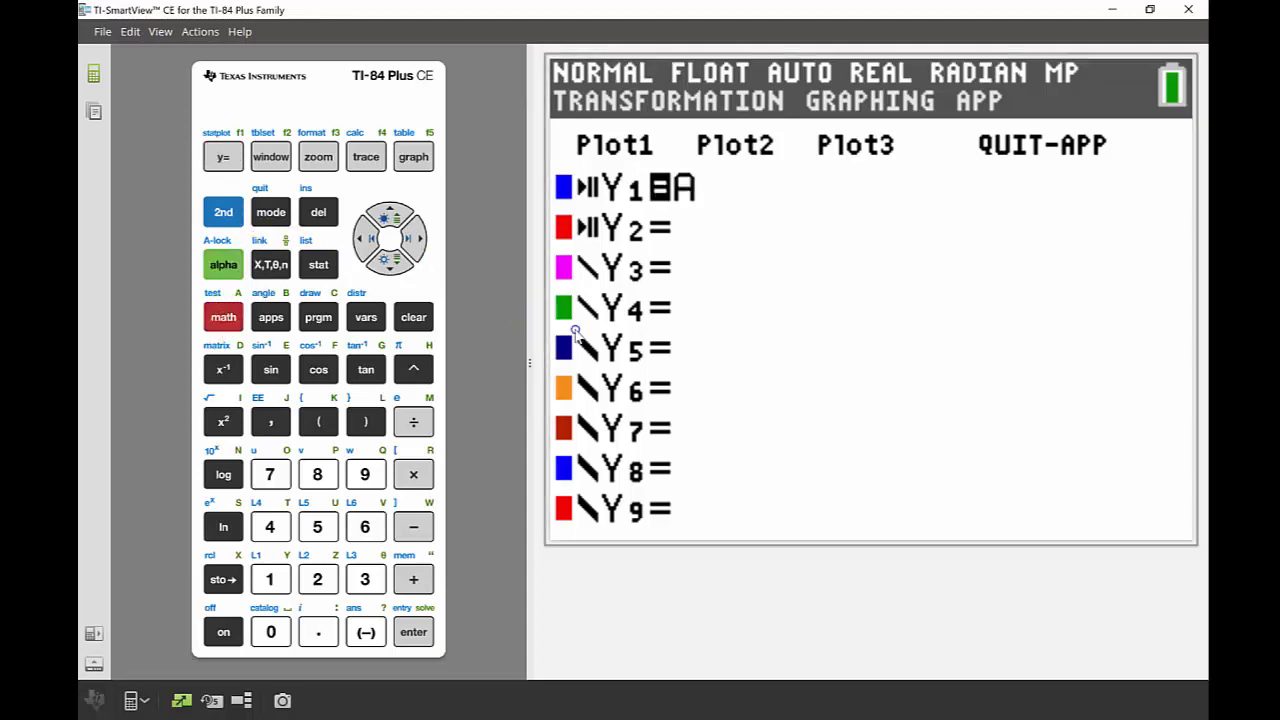
{"action": "left_click", "coordinate": [270, 264]}
{"action": "left_click", "coordinate": [223, 422]}
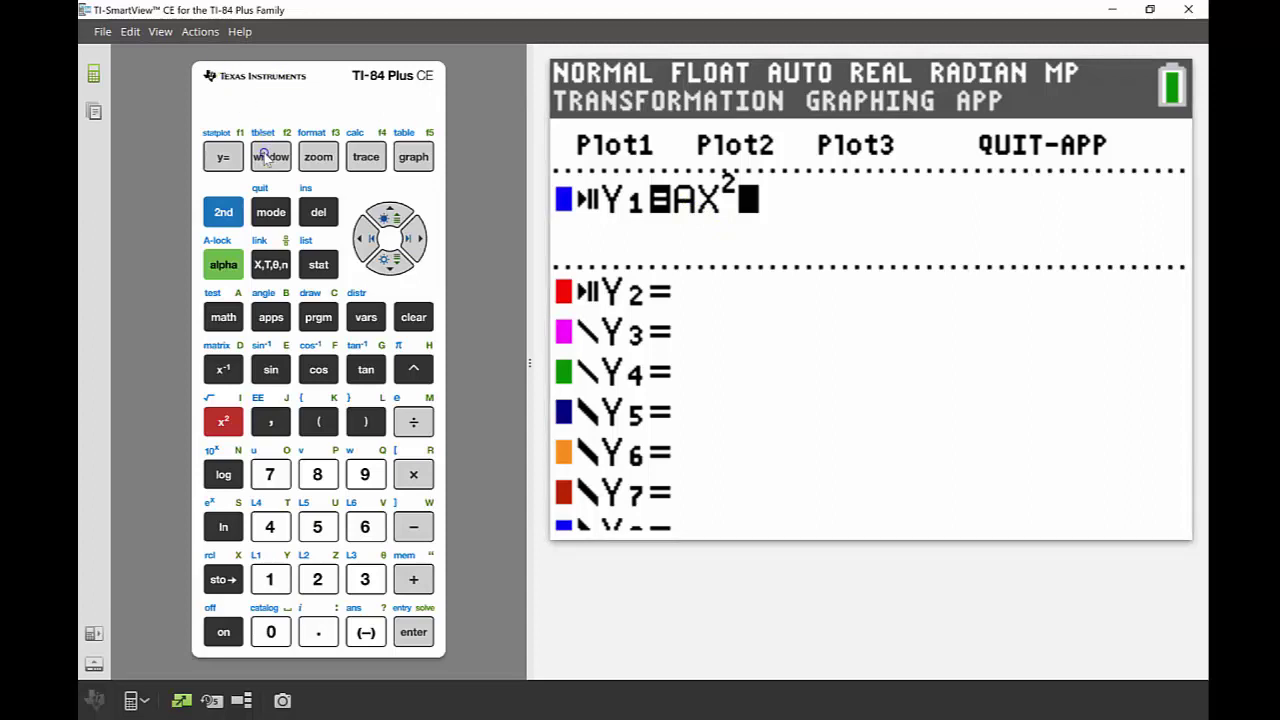
Set Xres to 1 in the graph window settings
{"action": "left_click", "coordinate": [268, 160]}
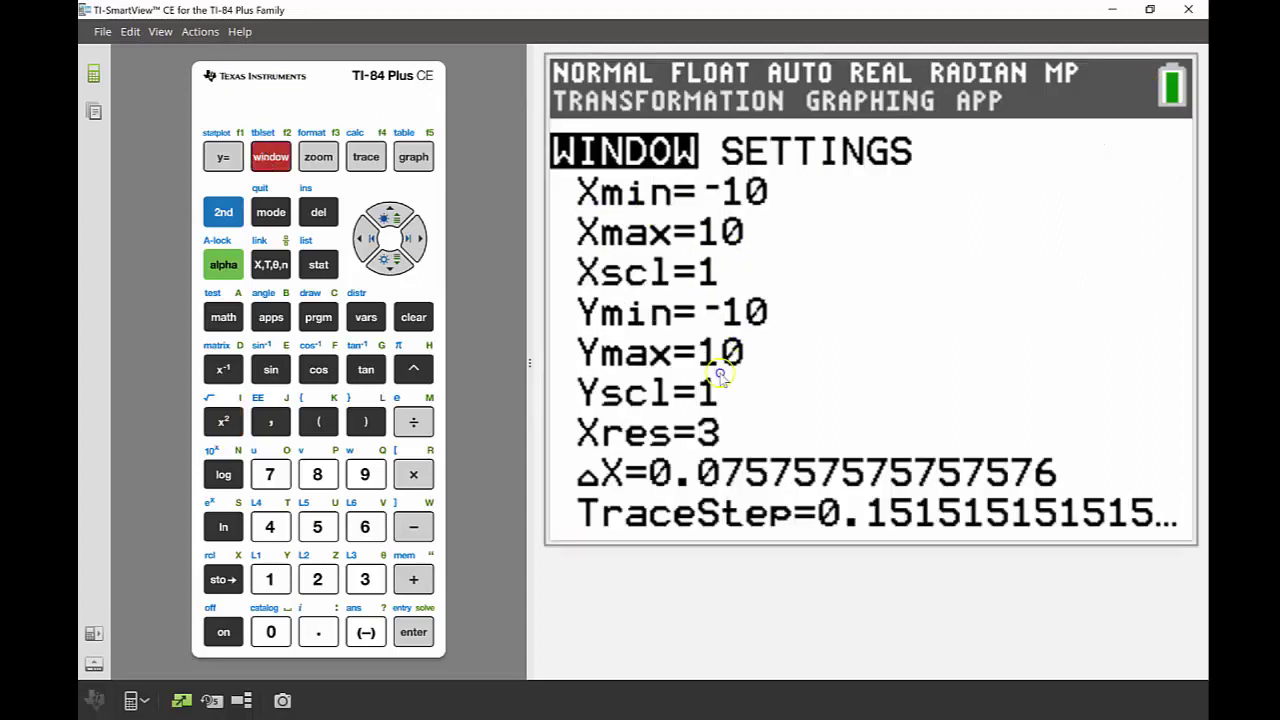
{"action": "key", "text": "Down"}
{"action": "key", "text": "Down"}
{"action": "key", "text": "Down"}
{"action": "key", "text": "Down"}
{"action": "key", "text": "Down"}
{"action": "key", "text": "Down"}
{"action": "key", "text": "Down"}
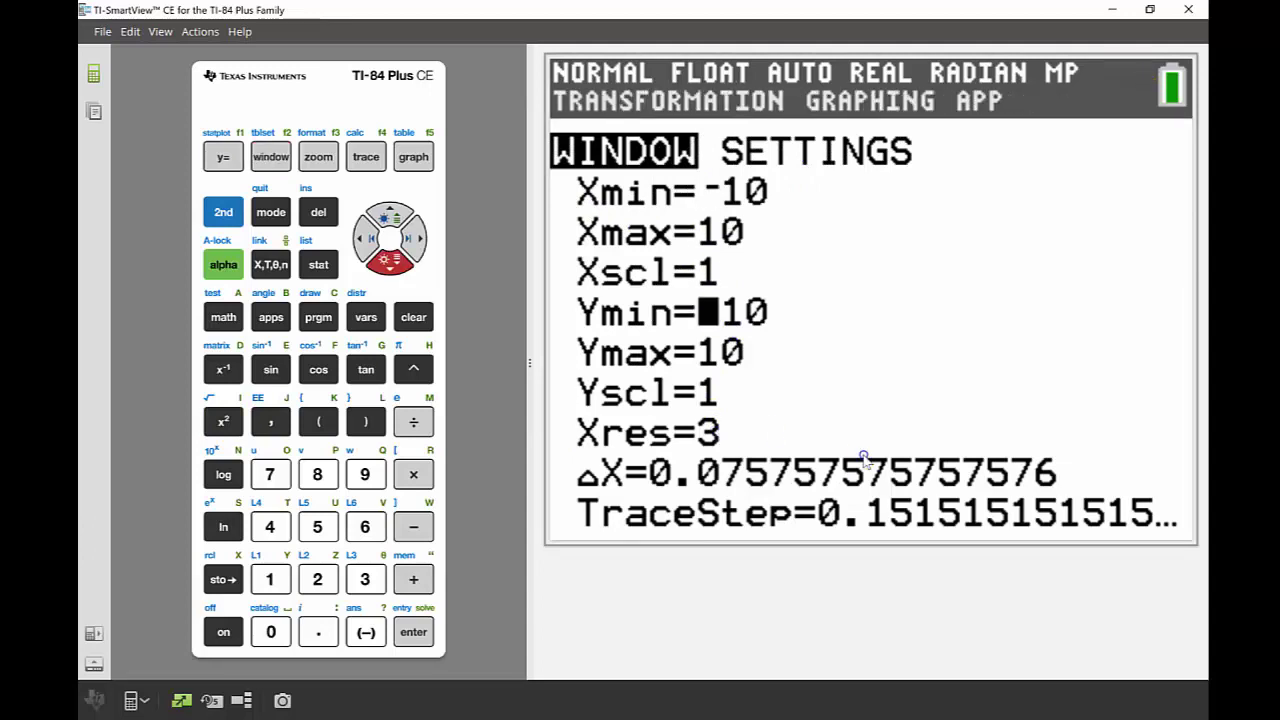
{"action": "type", "text": "1"}
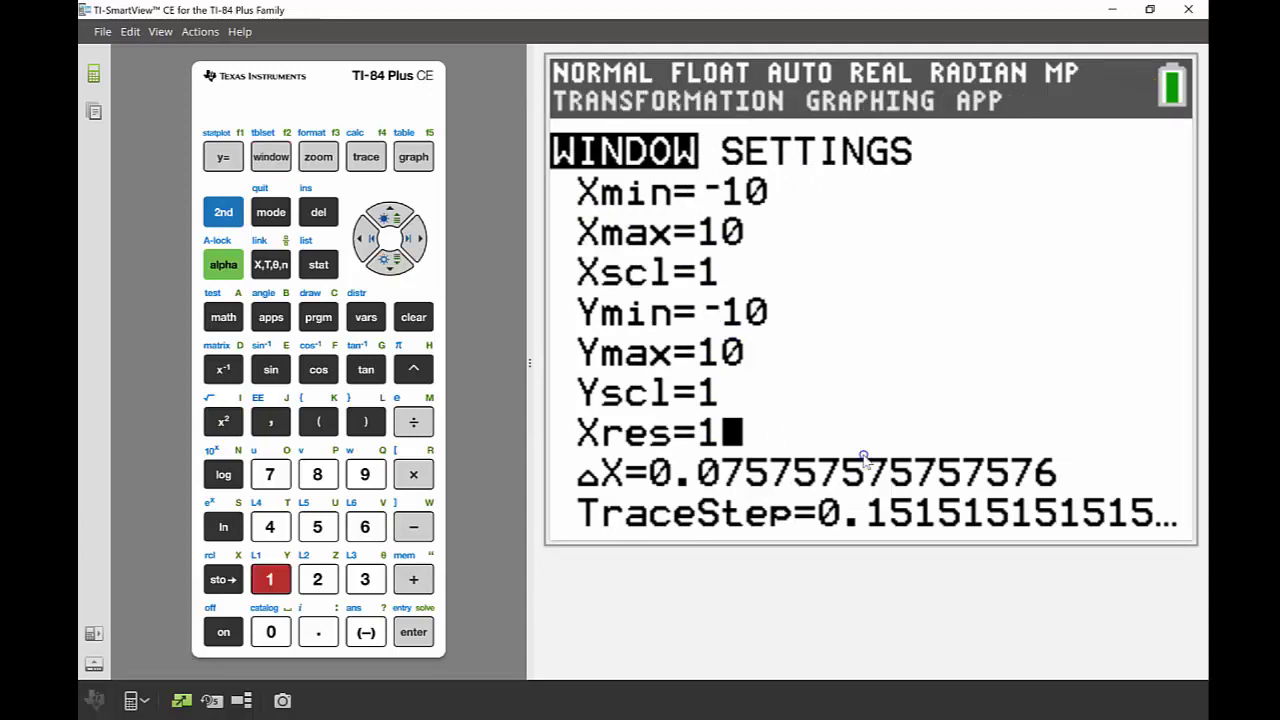
Move up past Xmin to the SETTINGS page showing TrailOff, A=-2 and Step=1
{"action": "key", "text": "Up"}
{"action": "key", "text": "Up"}
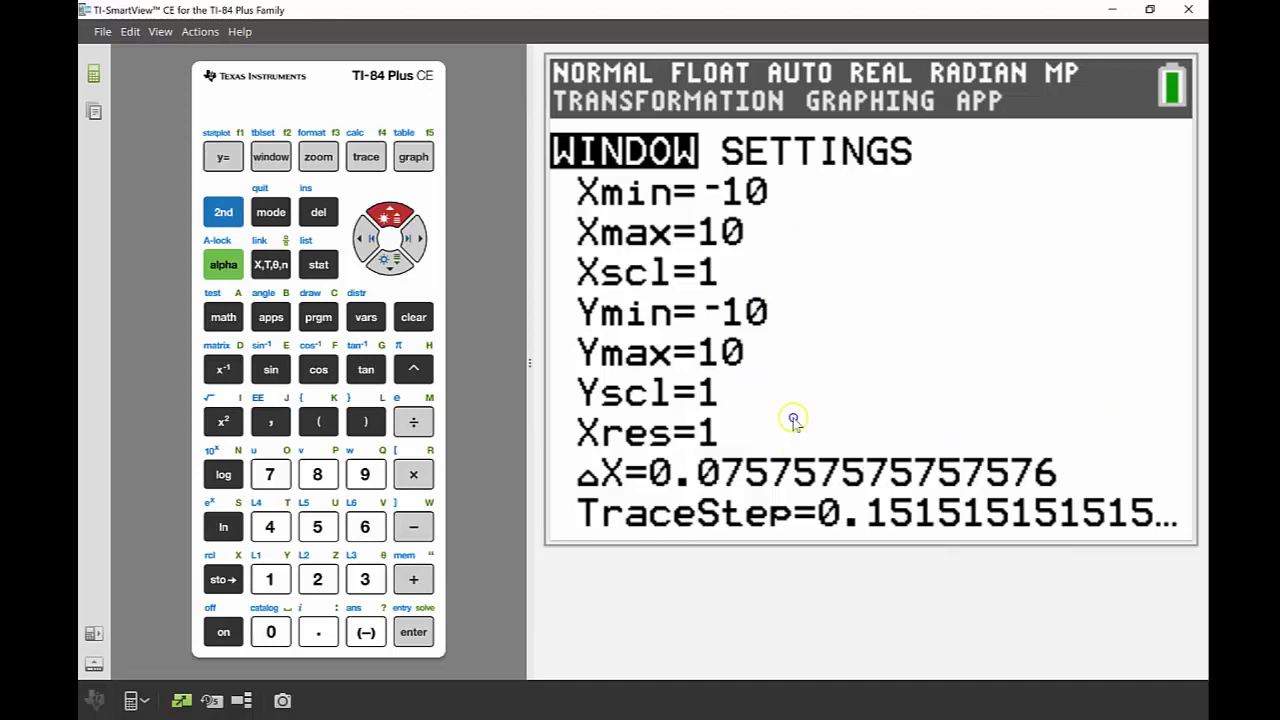
{"action": "left_click", "coordinate": [381, 216]}
{"action": "left_click", "coordinate": [381, 216]}
{"action": "left_click", "coordinate": [381, 216]}
{"action": "left_click", "coordinate": [381, 216]}
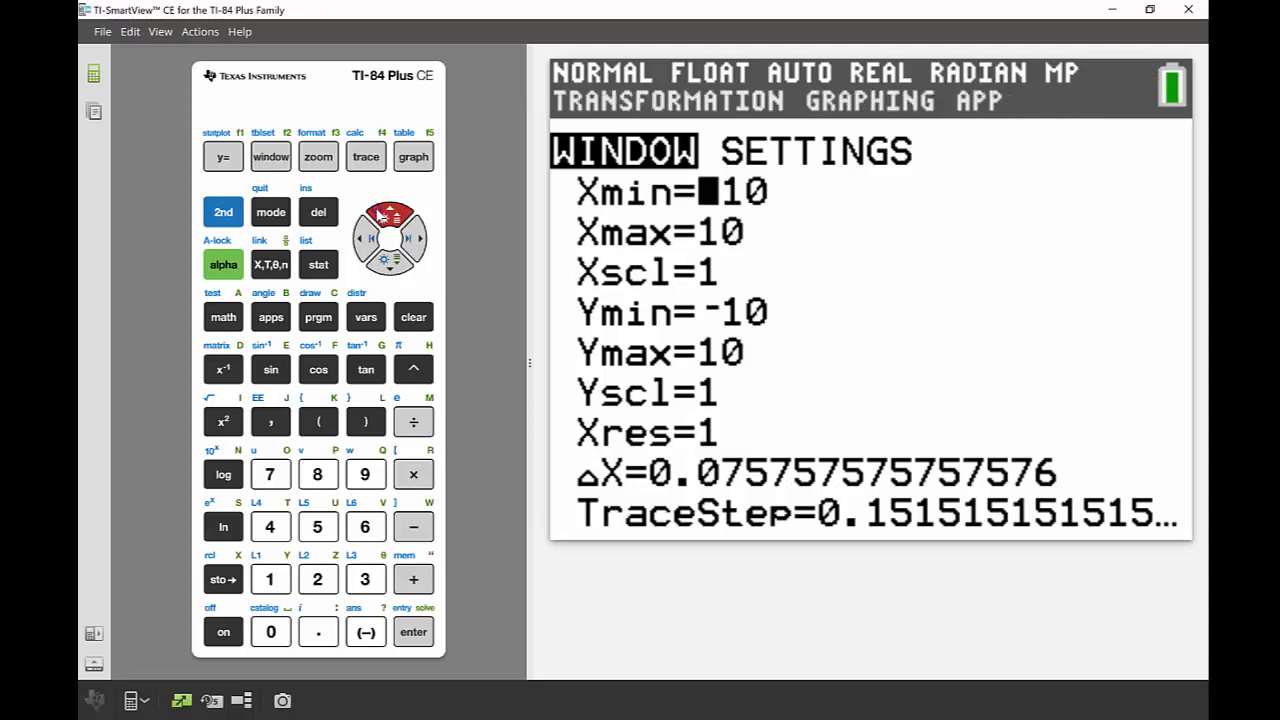
{"action": "left_click", "coordinate": [381, 216]}
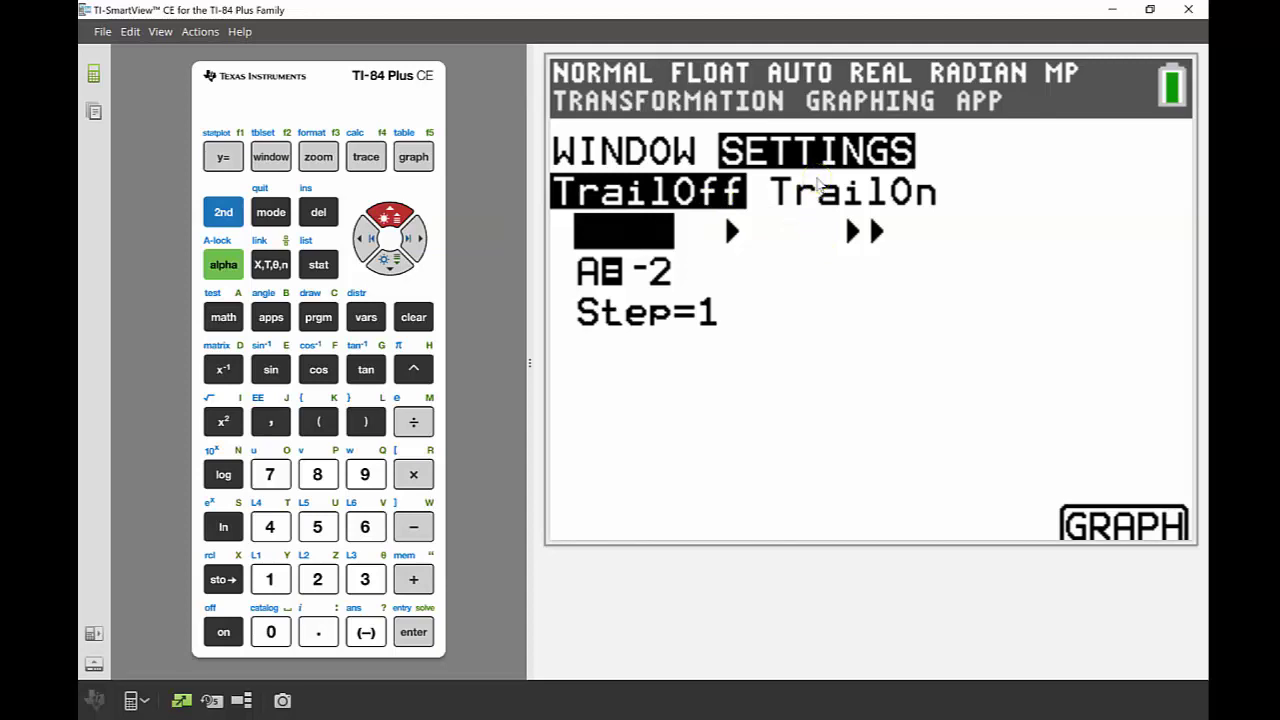
Graph Y1=AX² at A=-2, a narrow downward-opening parabola at the origin
{"action": "left_click", "coordinate": [668, 220]}
{"action": "left_click", "coordinate": [735, 203]}
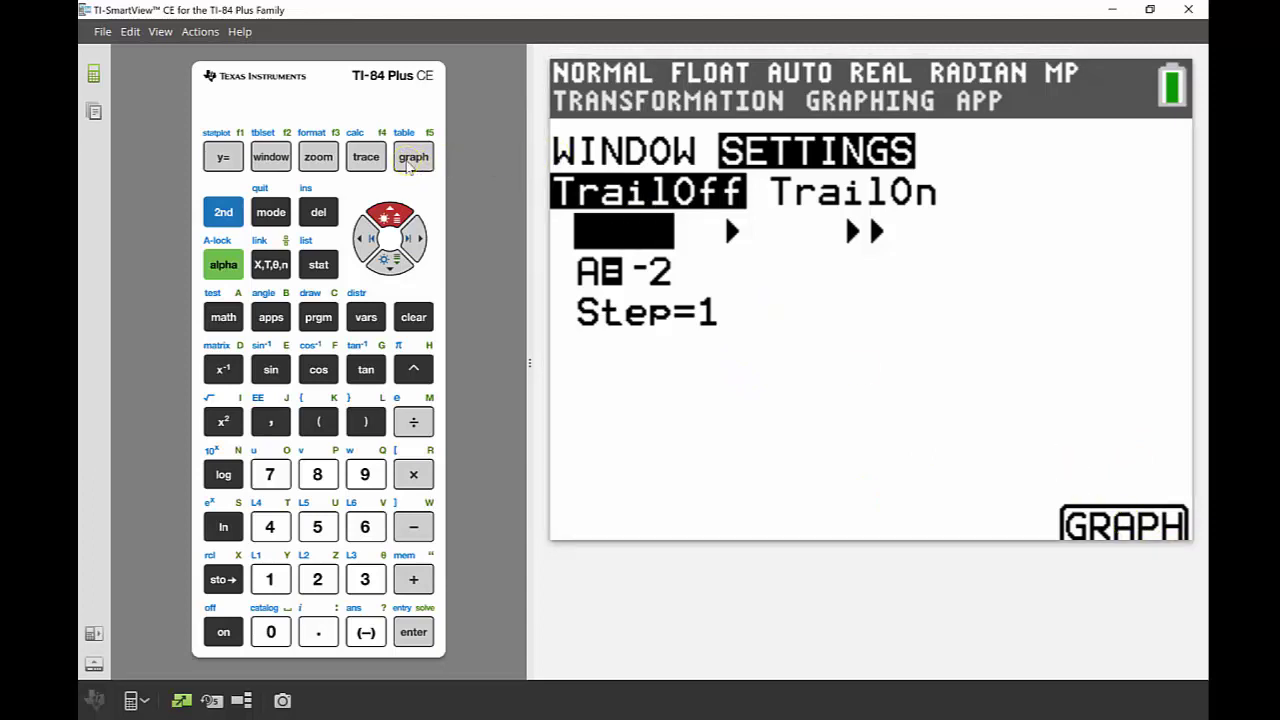
{"action": "left_click", "coordinate": [408, 165]}
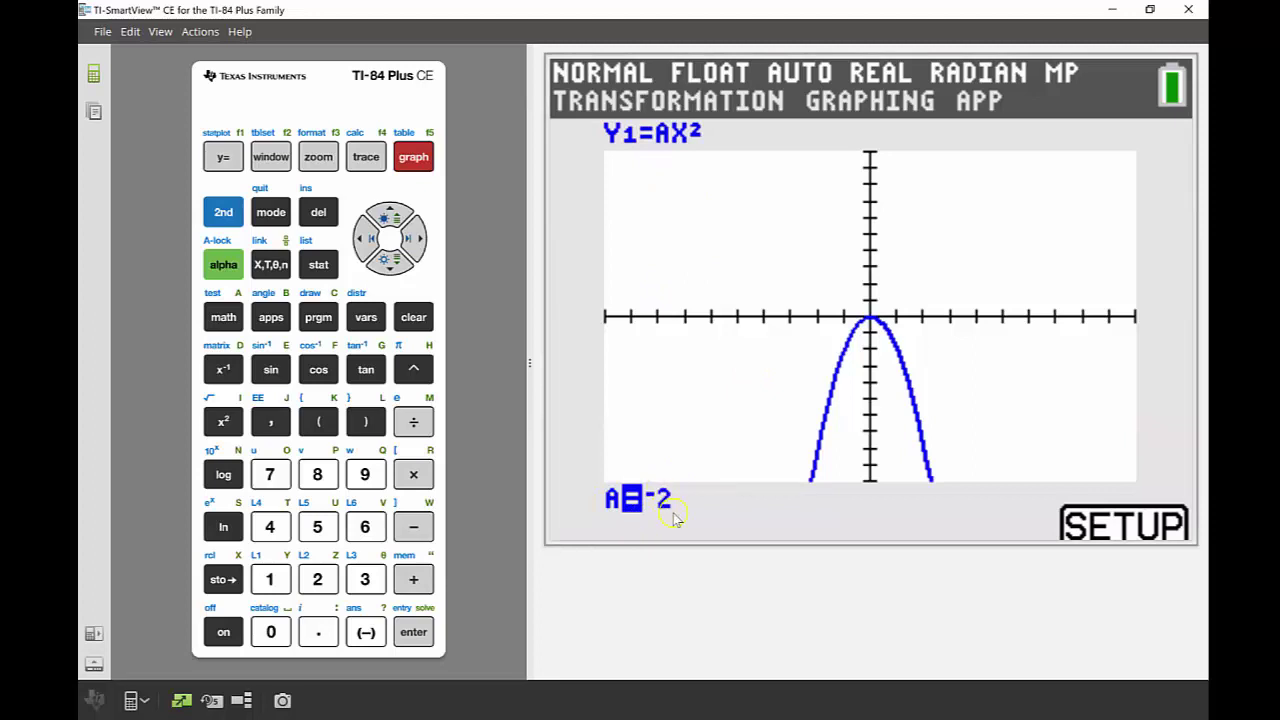
{"action": "left_click", "coordinate": [415, 248]}
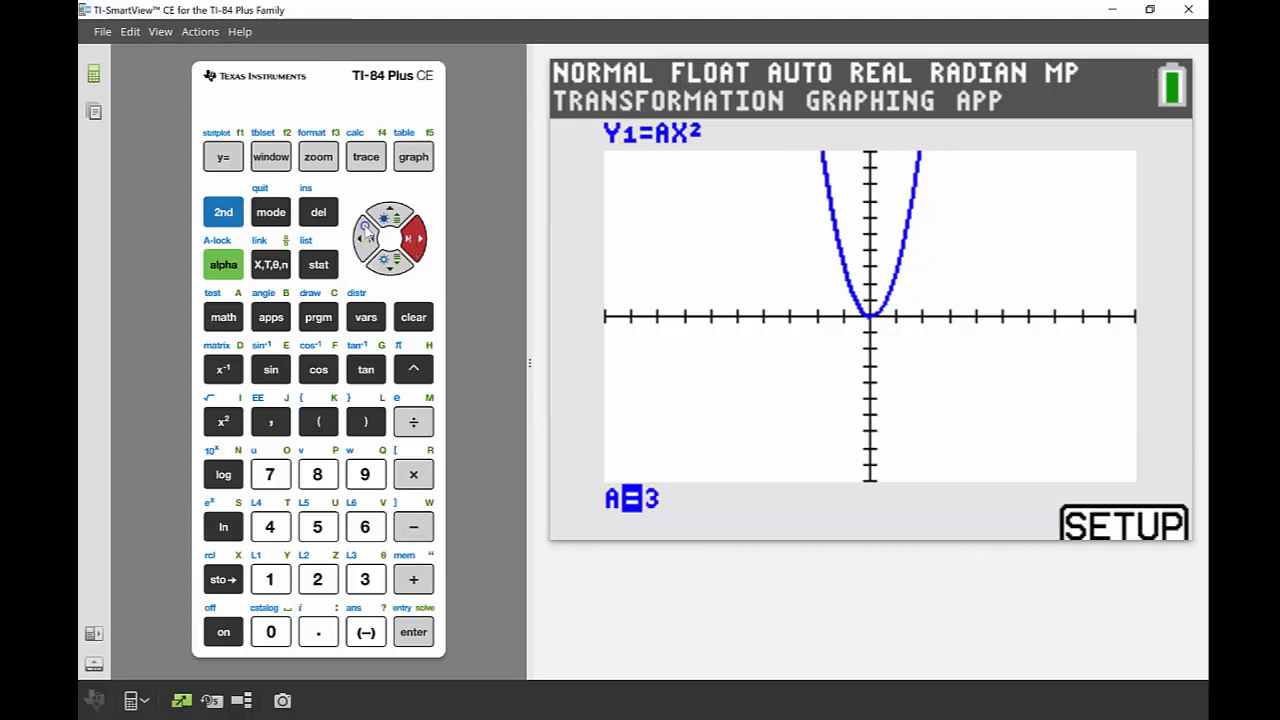
{"action": "left_click", "coordinate": [366, 234]}
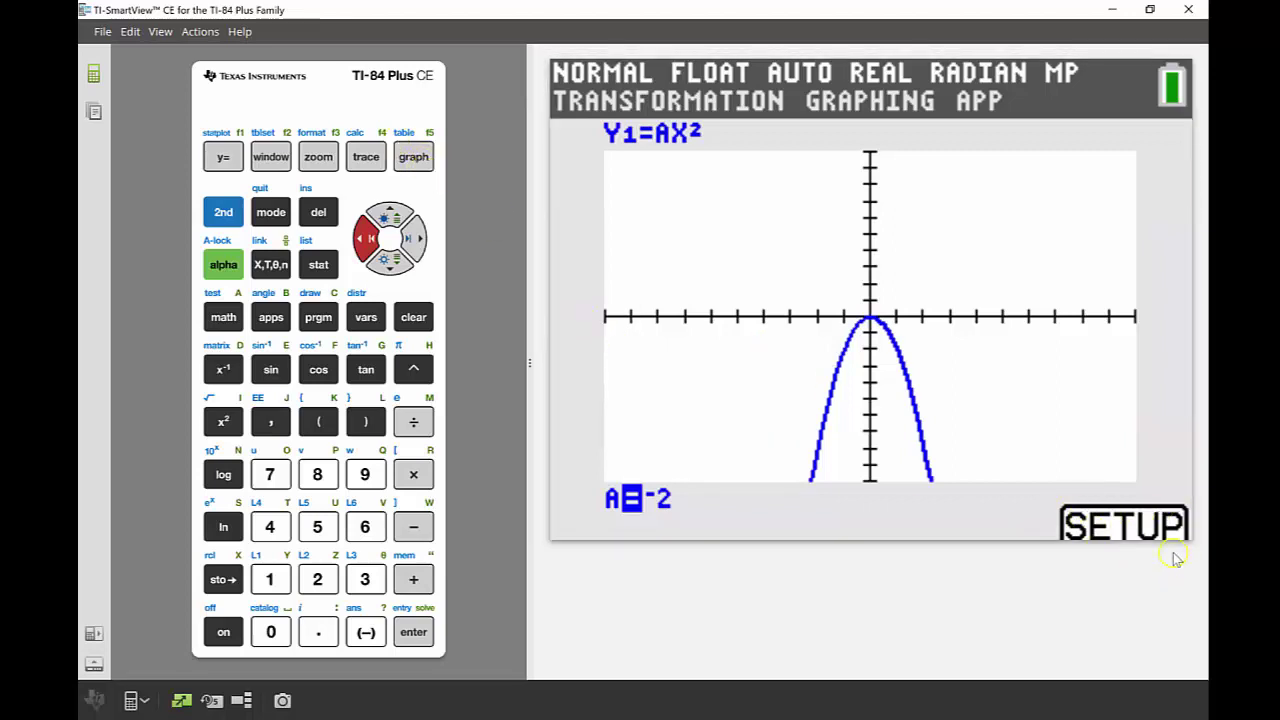
Turn on TrailOn and single-play mode, then graph the animation for A from -2 to 2
{"action": "left_click", "coordinate": [418, 164]}
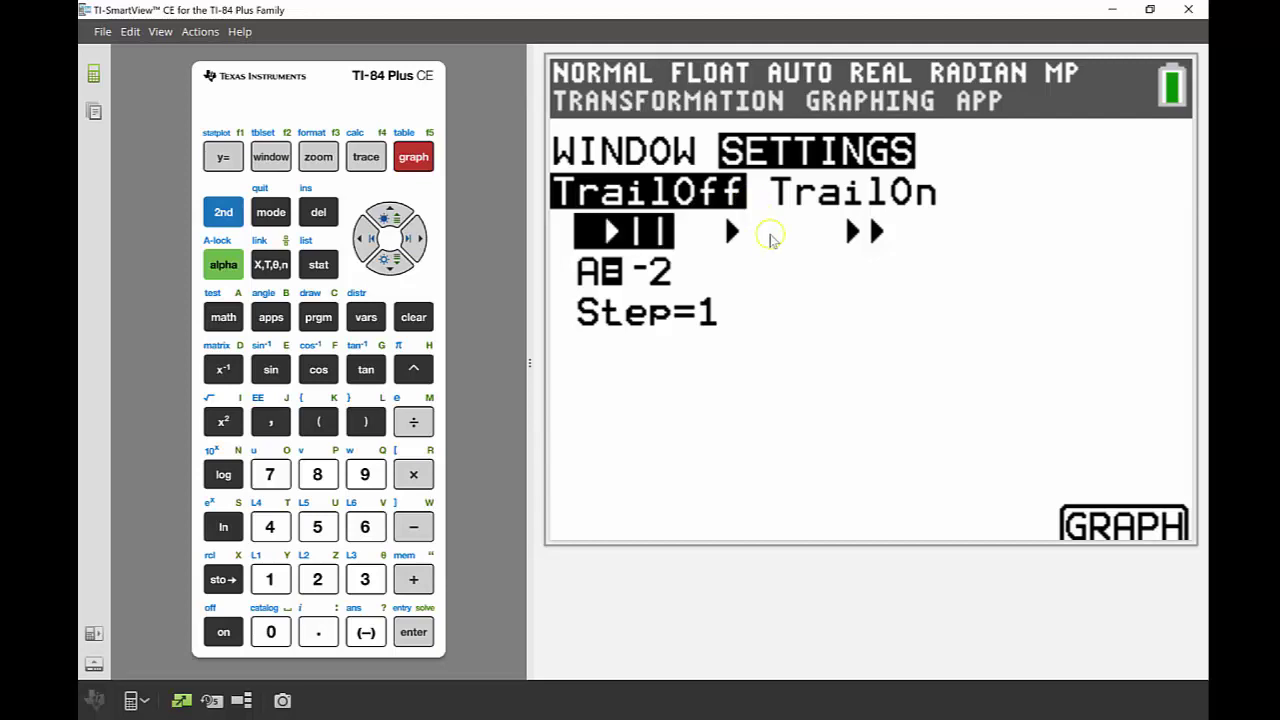
{"action": "left_click", "coordinate": [398, 214]}
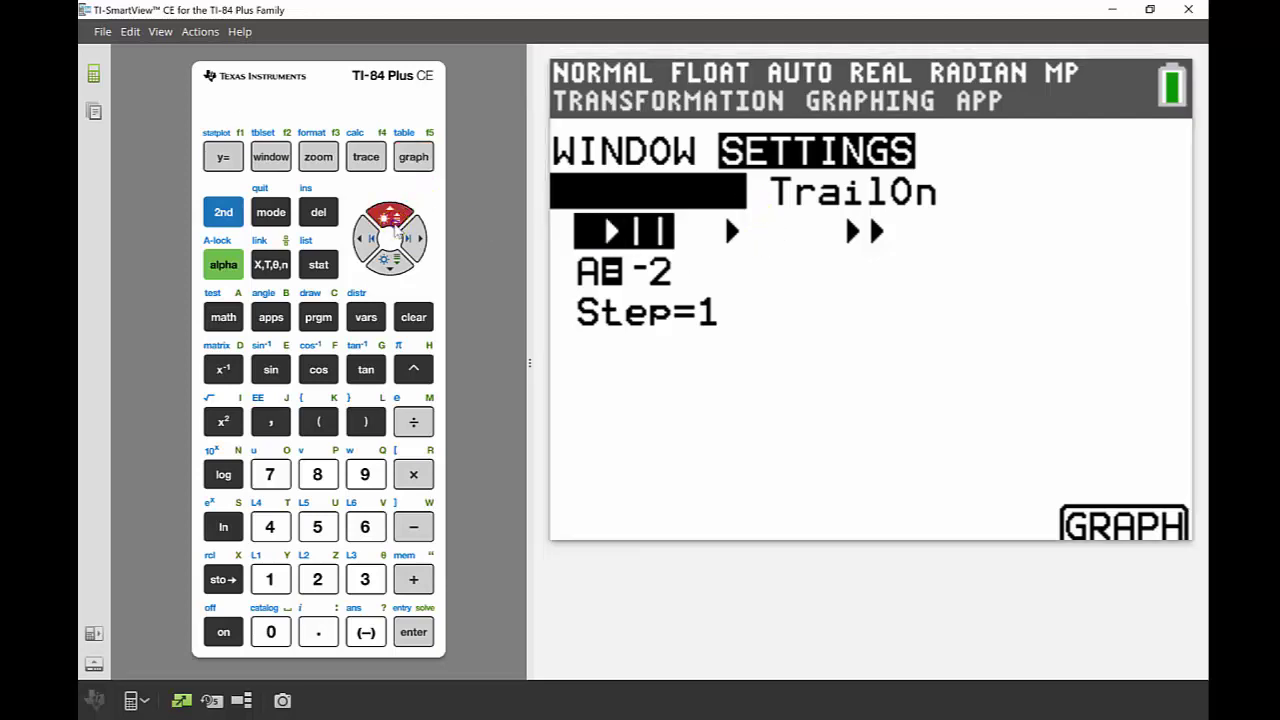
{"action": "left_click", "coordinate": [414, 240]}
{"action": "left_click", "coordinate": [412, 631]}
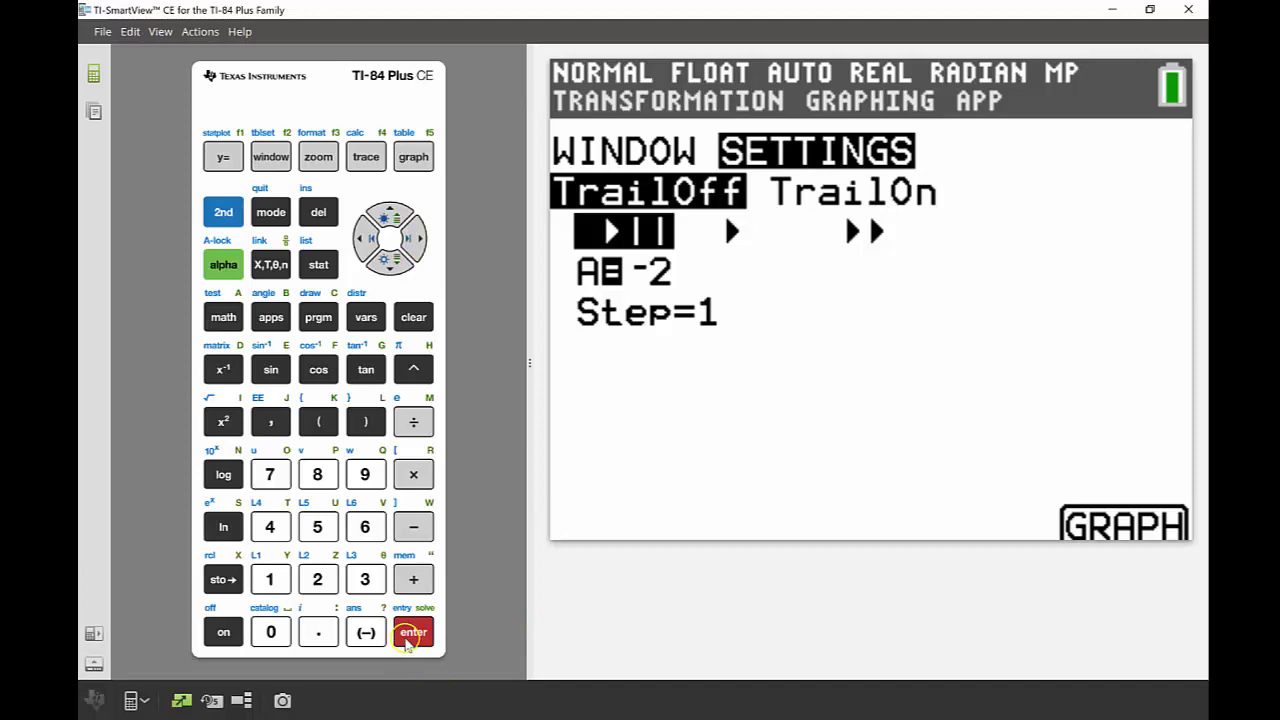
{"action": "left_click", "coordinate": [390, 258]}
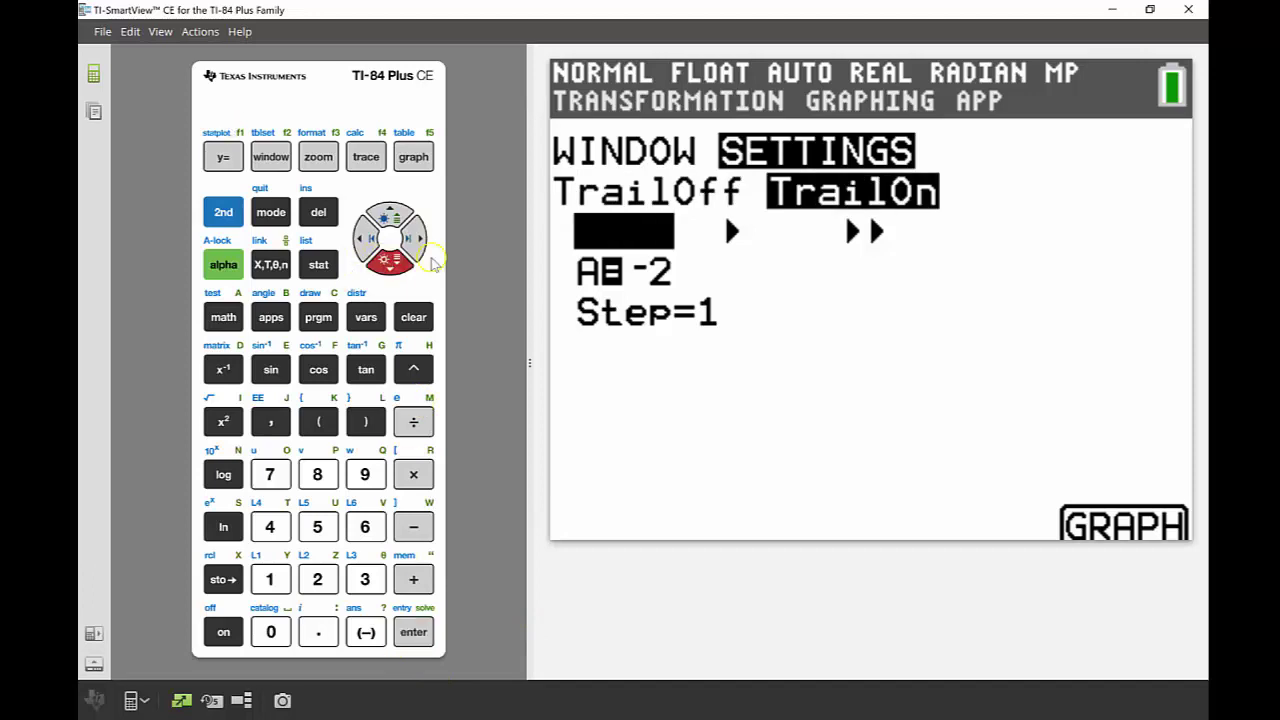
{"action": "left_click", "coordinate": [414, 238]}
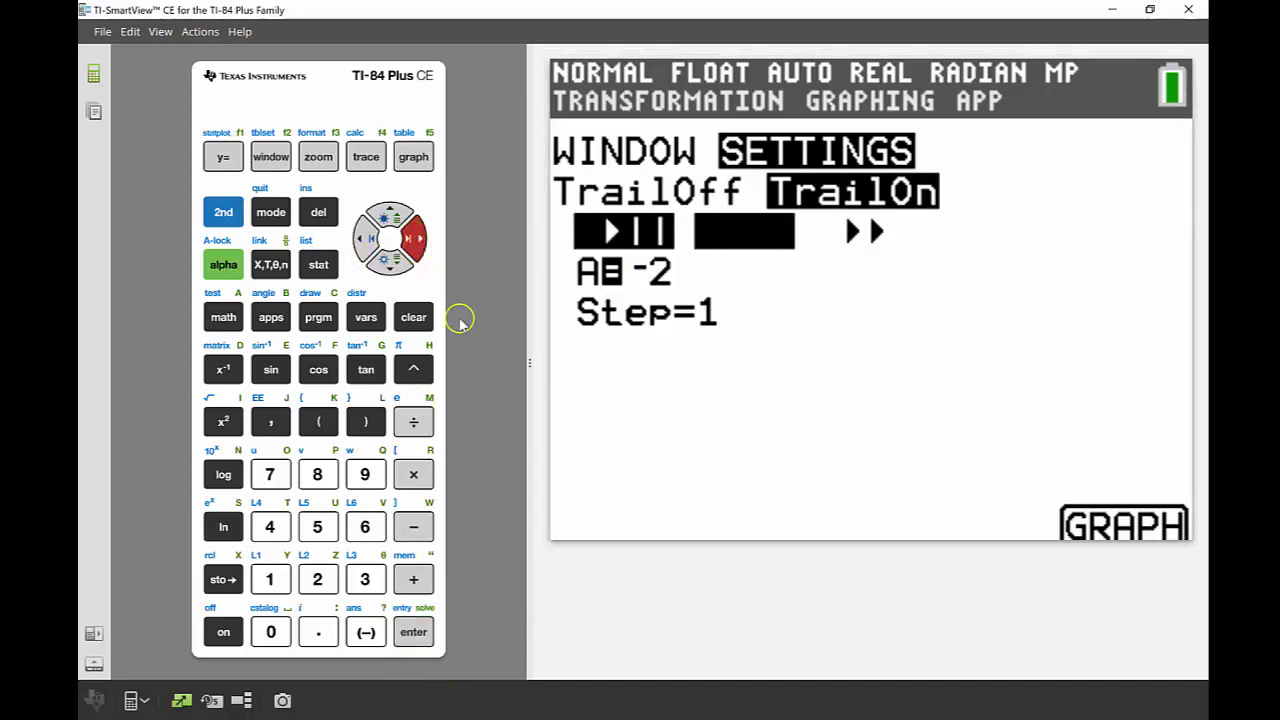
{"action": "left_click", "coordinate": [414, 632]}
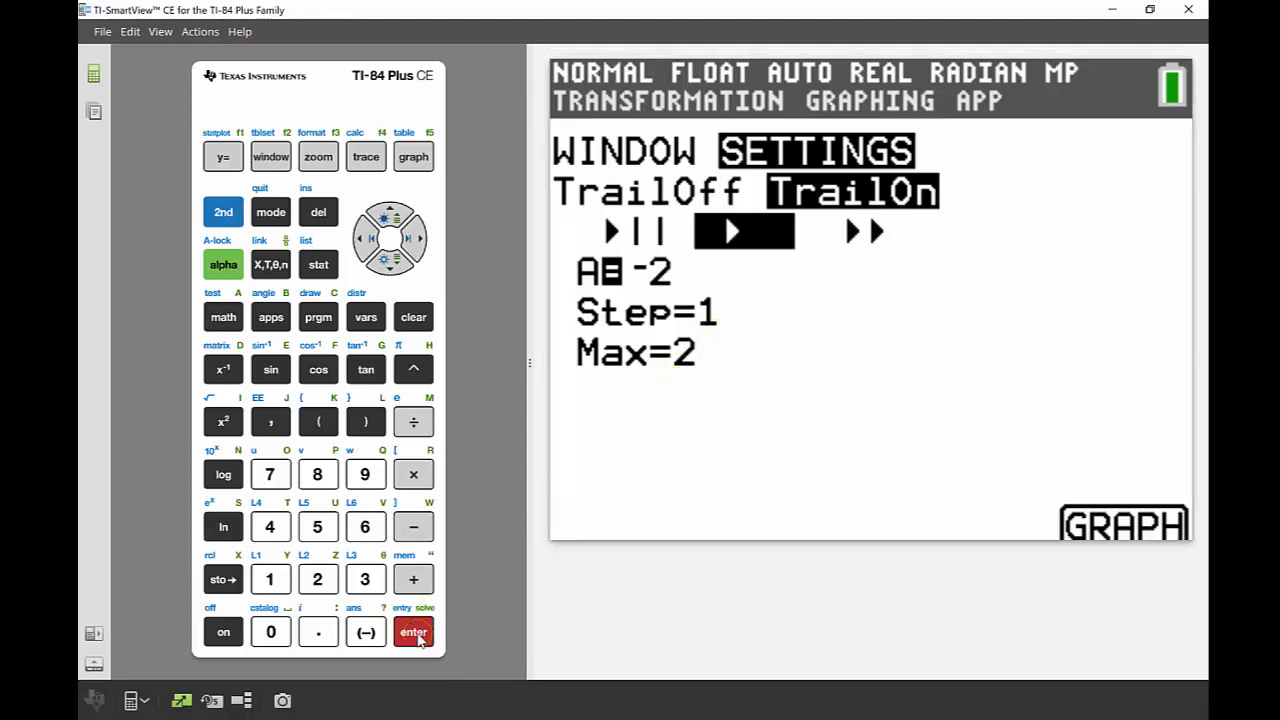
{"action": "left_click", "coordinate": [412, 159]}
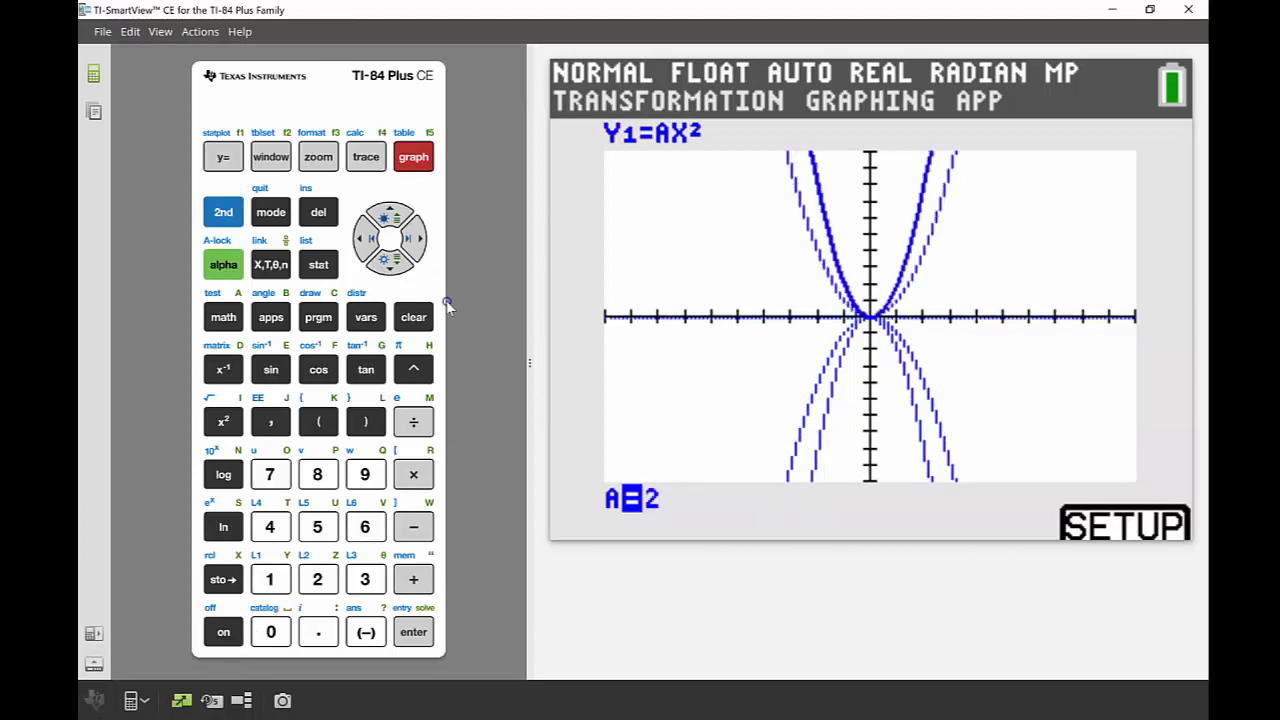
Step the animation to A=2, leaving the A=1 parabola as a dotted trail
{"action": "left_click", "coordinate": [413, 636]}
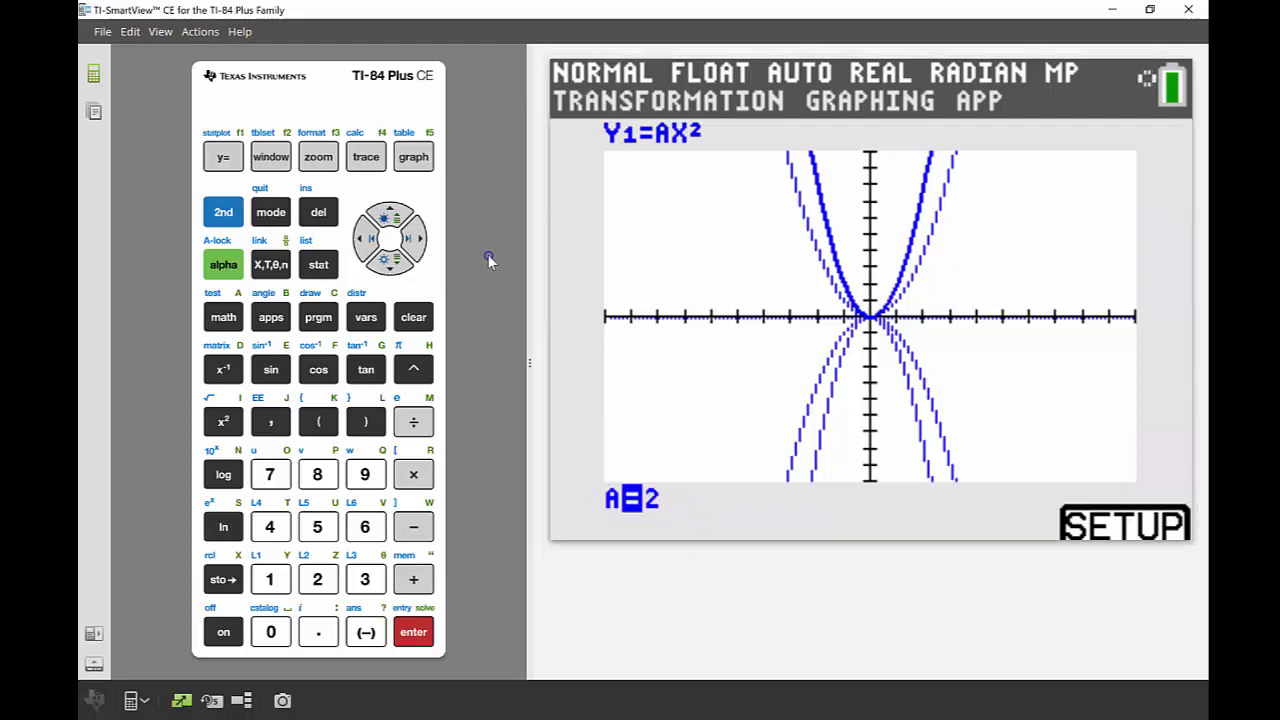
Go to the empty Y2 line and clear an accidental (X²)² entry
{"action": "left_click", "coordinate": [366, 234]}
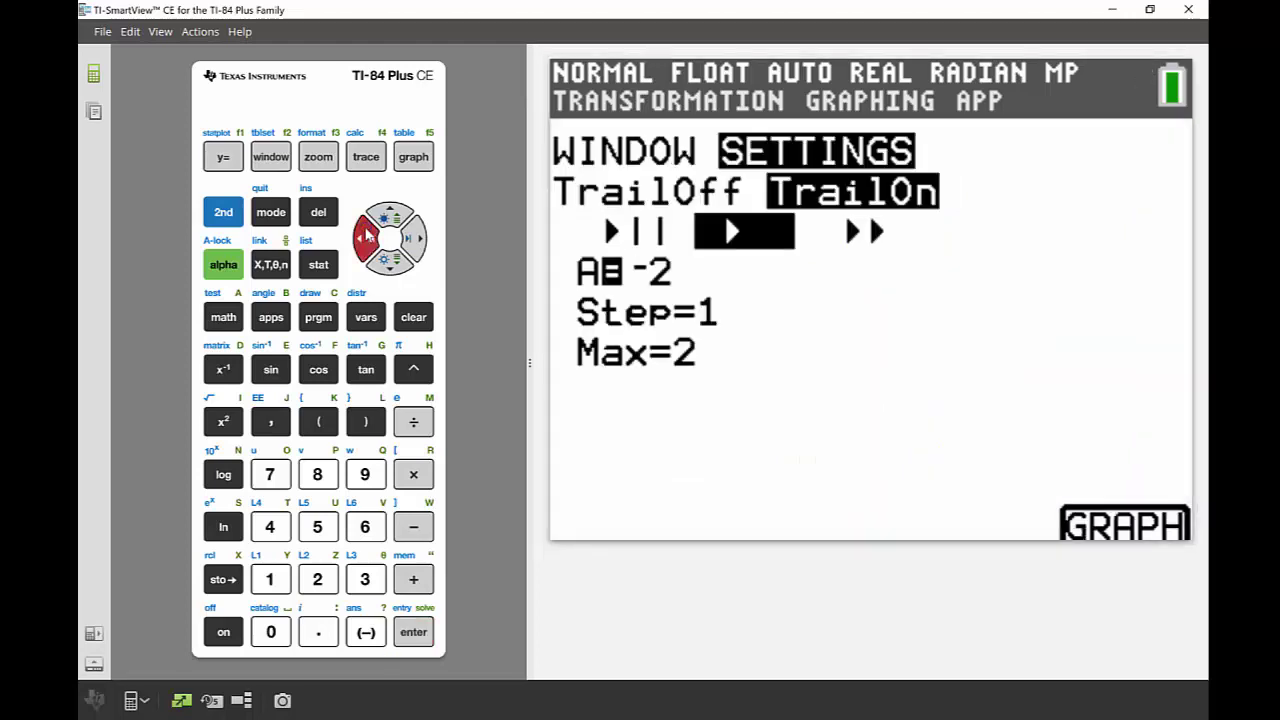
{"action": "left_click", "coordinate": [230, 160]}
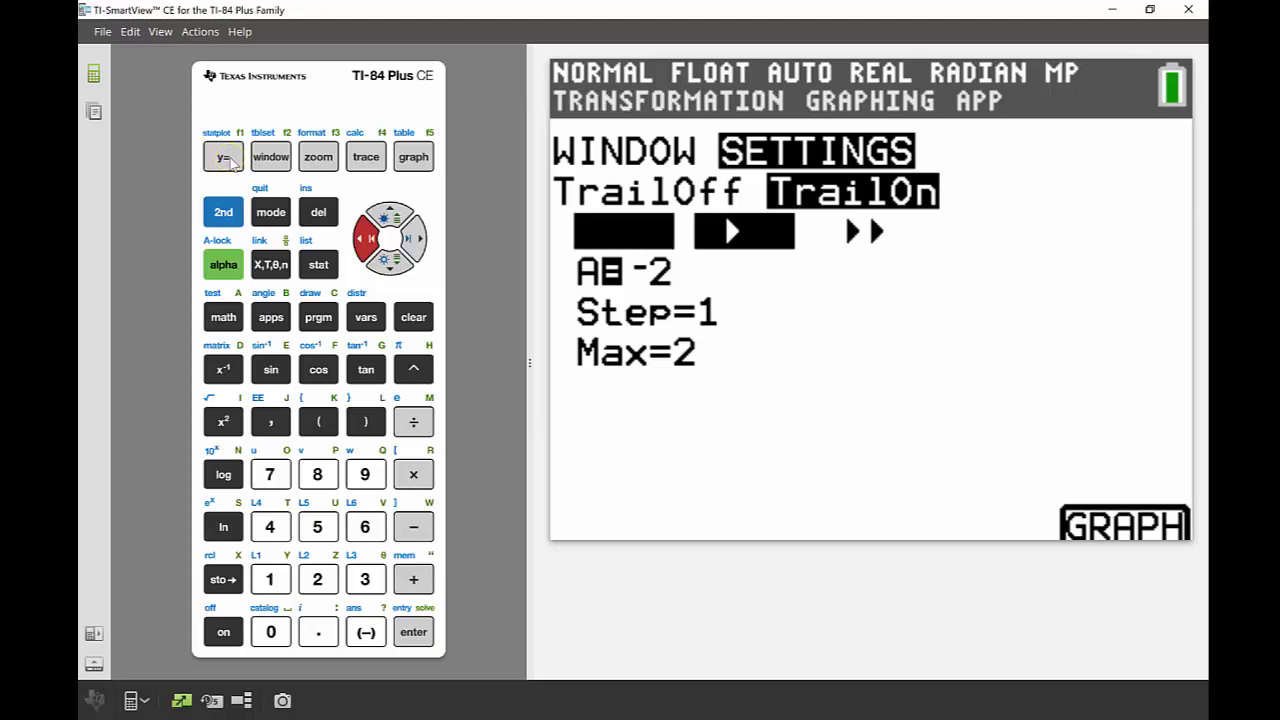
{"action": "left_click", "coordinate": [392, 258]}
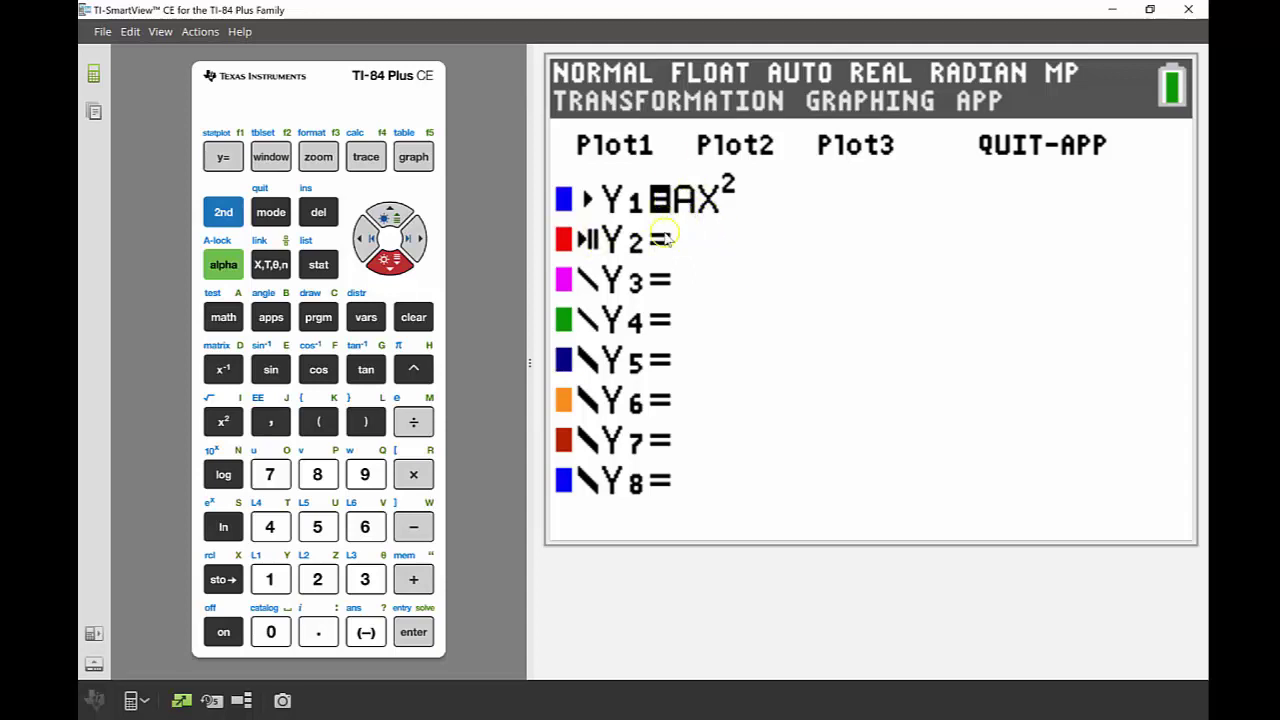
{"action": "left_click", "coordinate": [271, 264]}
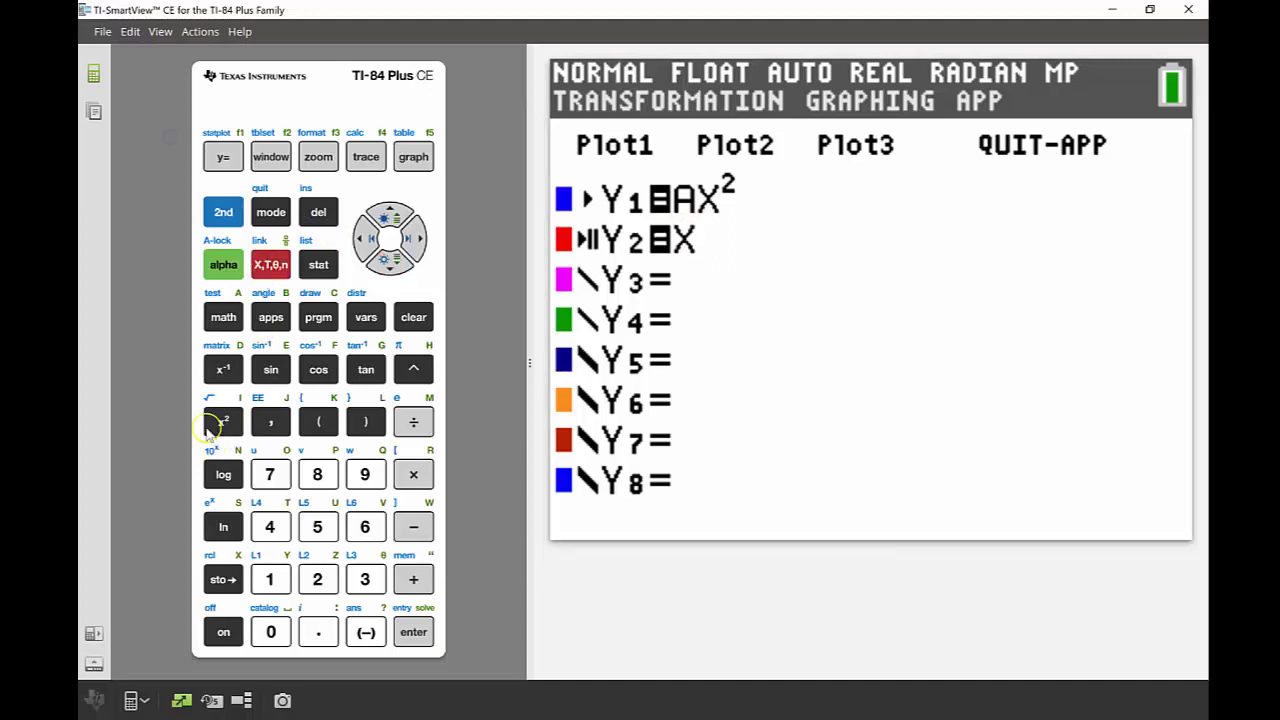
{"action": "left_click", "coordinate": [212, 424]}
{"action": "left_click", "coordinate": [212, 424]}
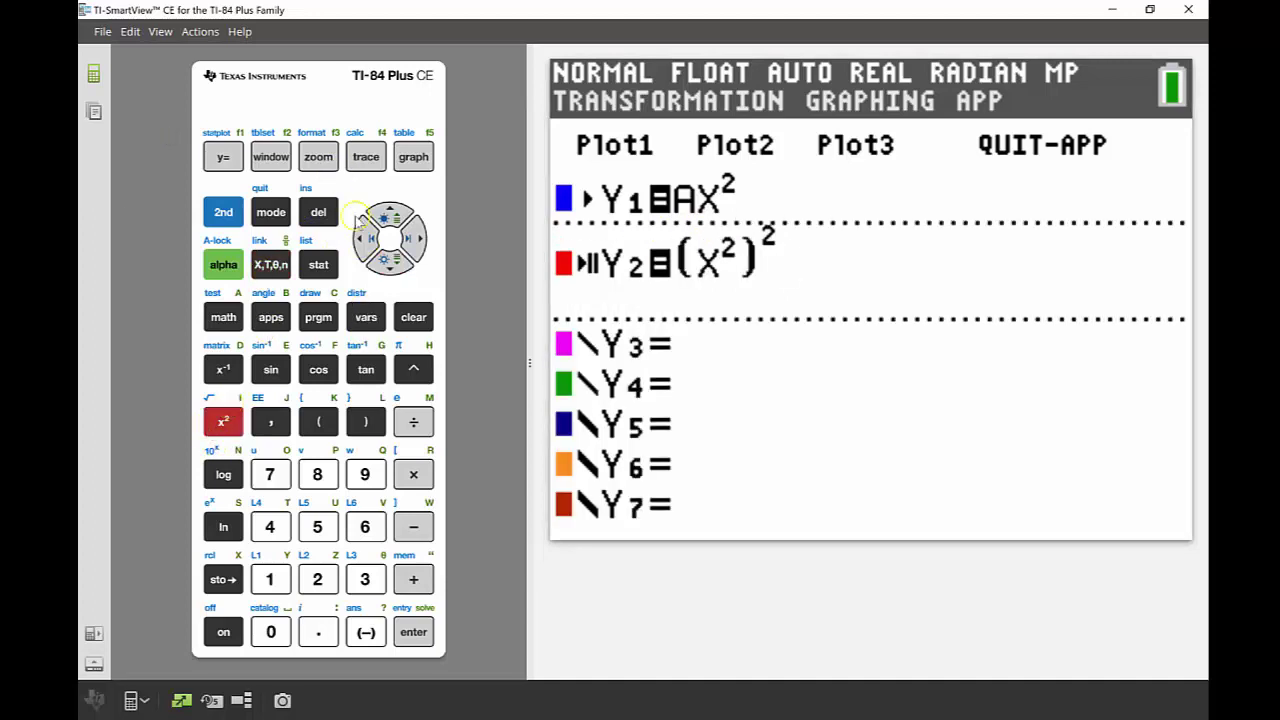
{"action": "left_click", "coordinate": [413, 317]}
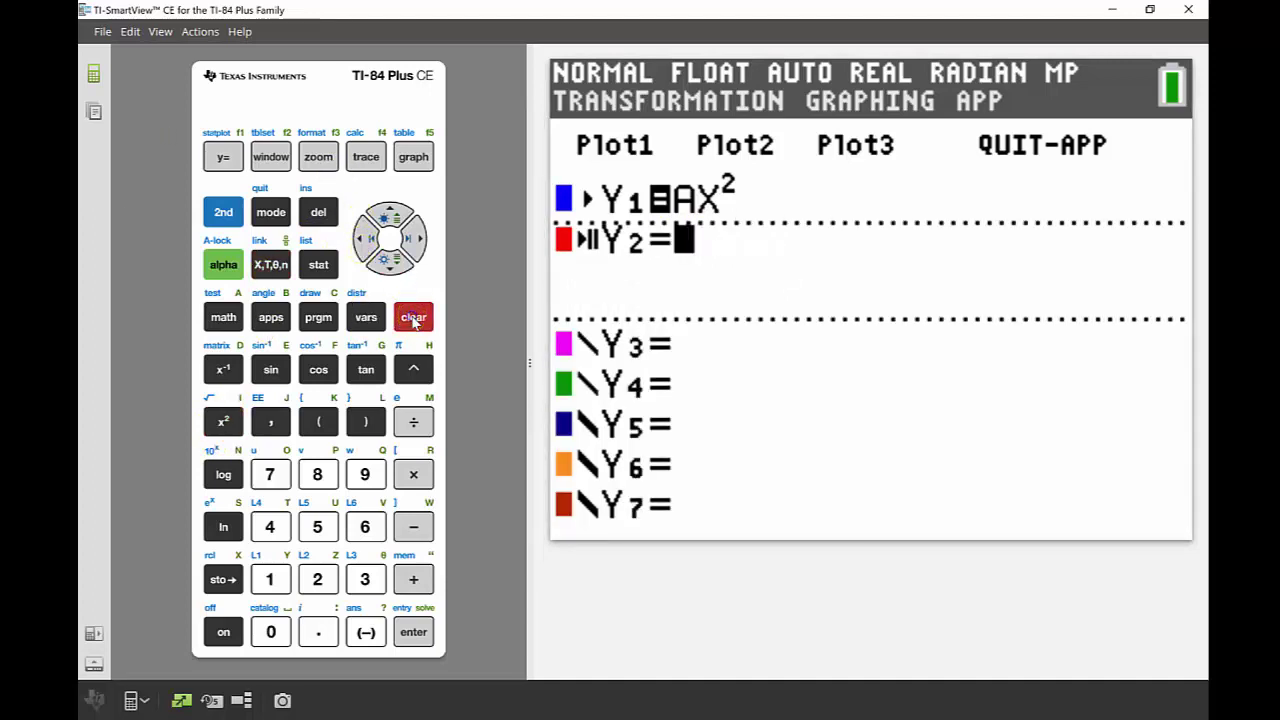
Enter X²+A into Y2 and bring up the window settings
{"action": "left_click", "coordinate": [271, 264]}
{"action": "left_click", "coordinate": [224, 421]}
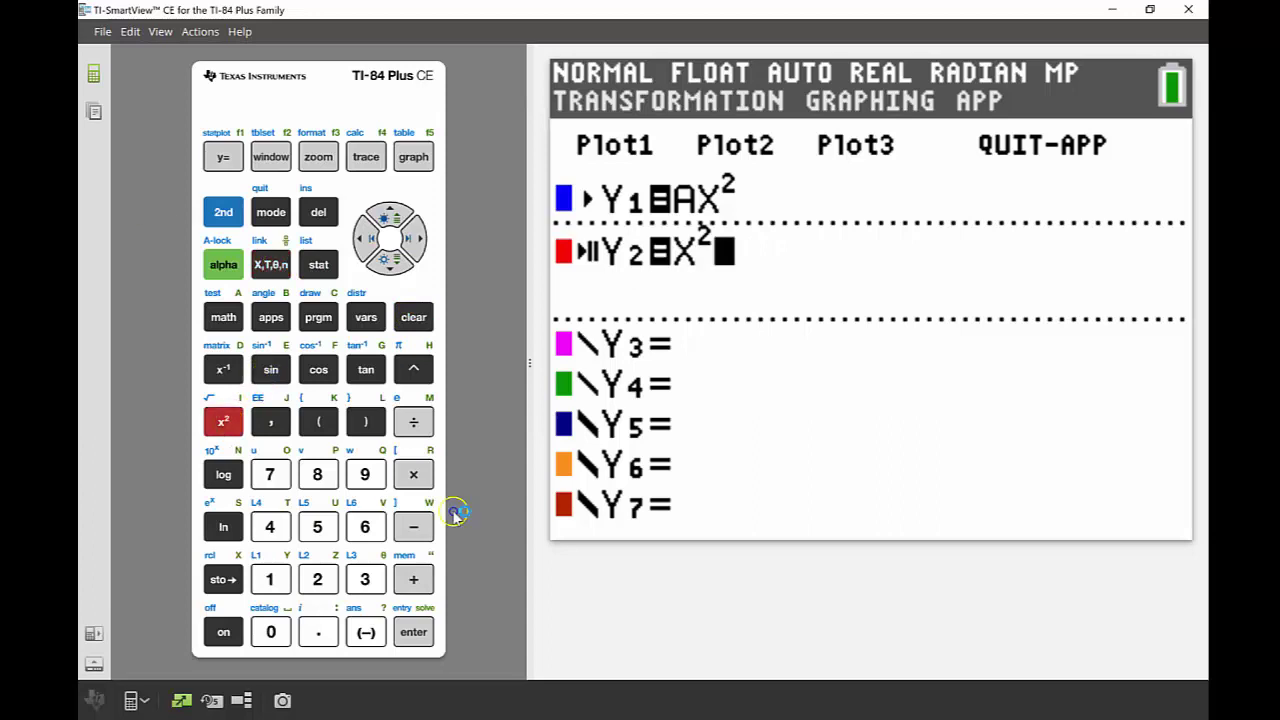
{"action": "left_click", "coordinate": [413, 579]}
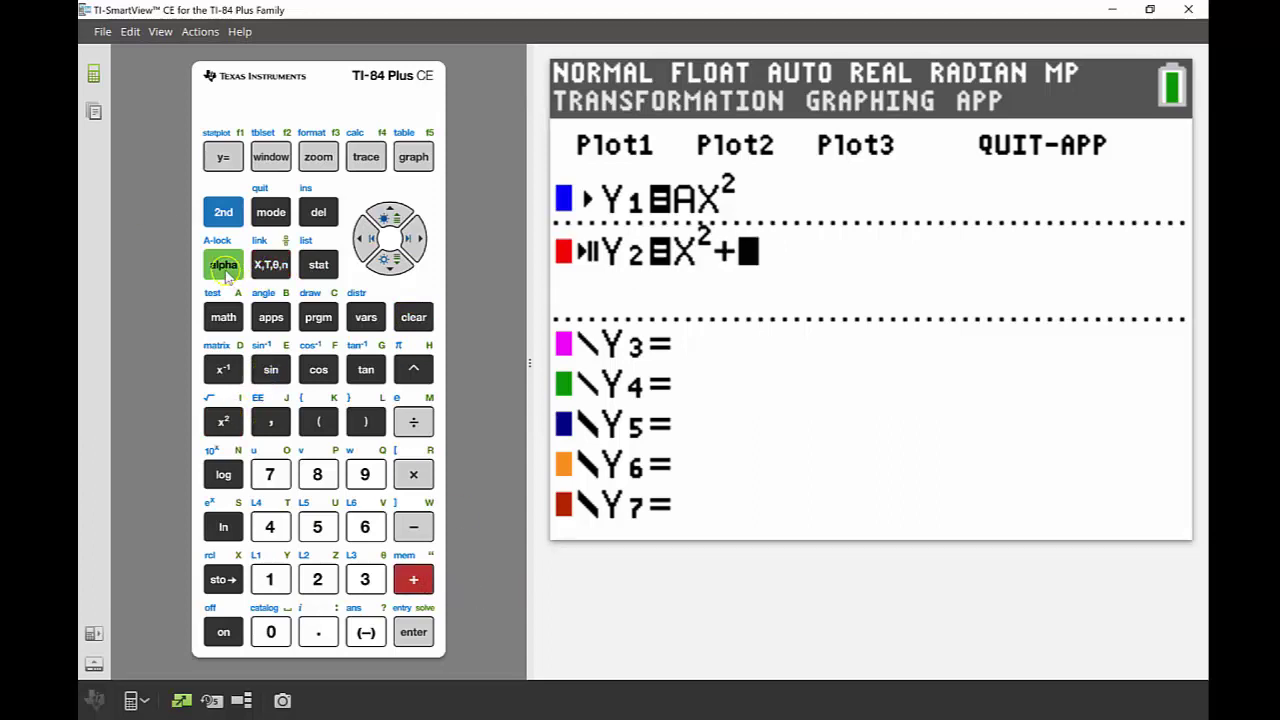
{"action": "left_click", "coordinate": [224, 264]}
{"action": "left_click", "coordinate": [224, 317]}
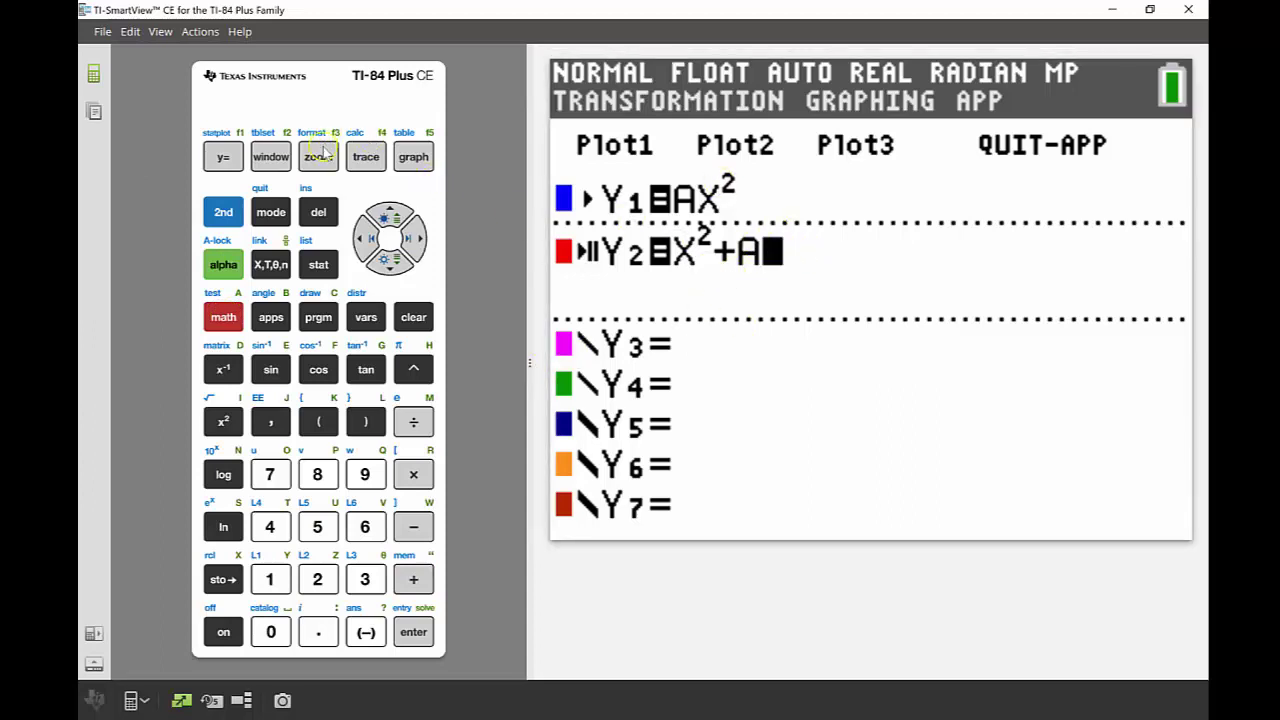
{"action": "left_click", "coordinate": [270, 157]}
On the SETTINGS page, set the starting A to -2, keeping TrailOn, Step=1 and Max=2
{"action": "key", "text": "Right"}
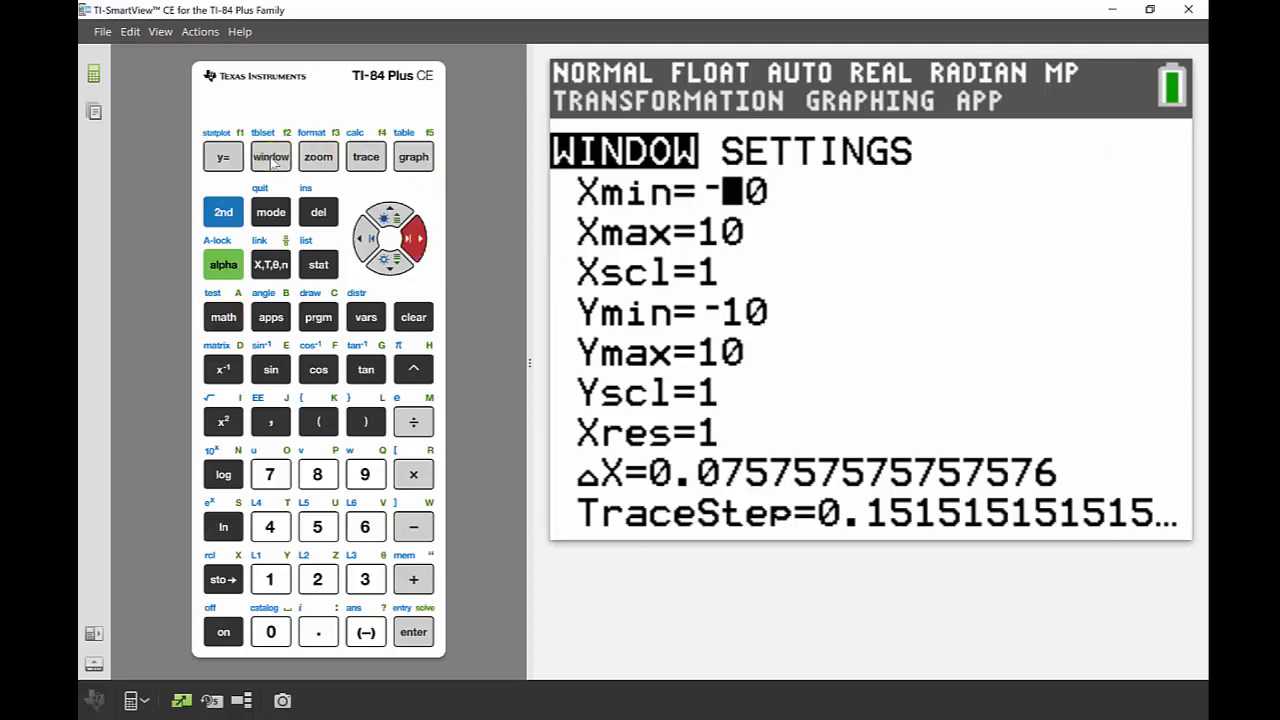
{"action": "key", "text": "Up"}
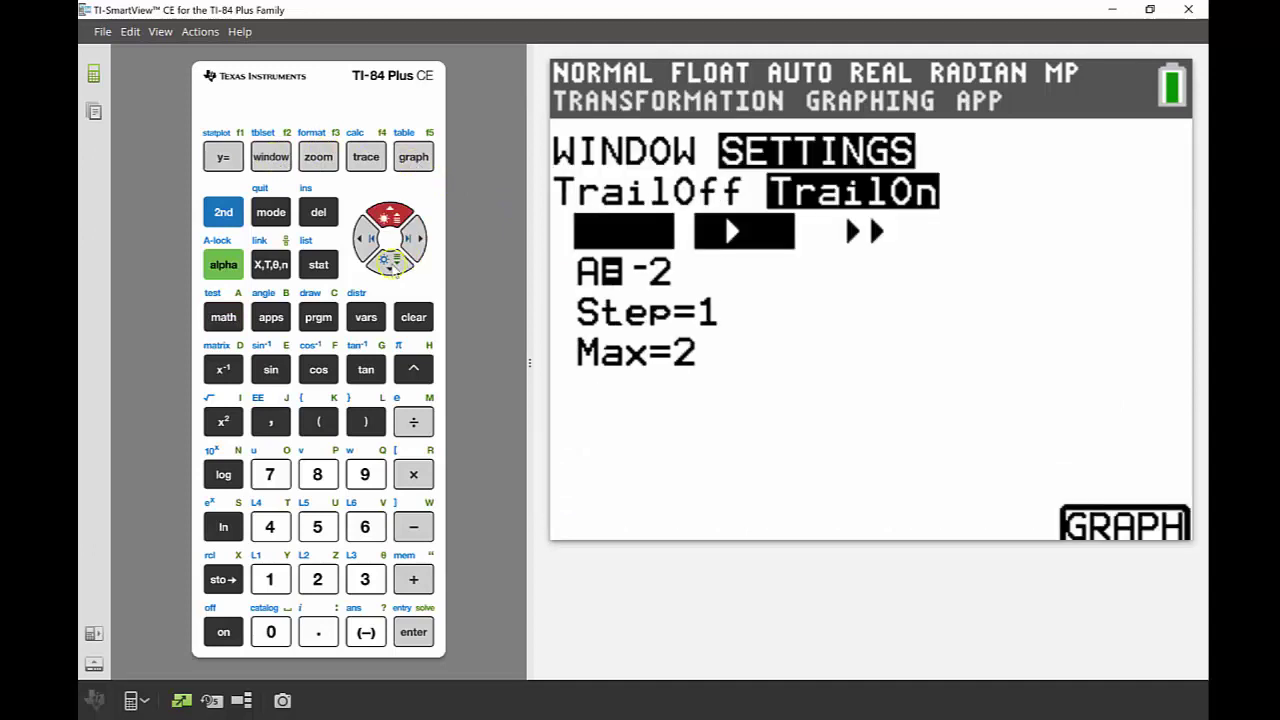
{"action": "left_click", "coordinate": [391, 265]}
{"action": "type", "text": "-"}
{"action": "key", "text": "Left"}
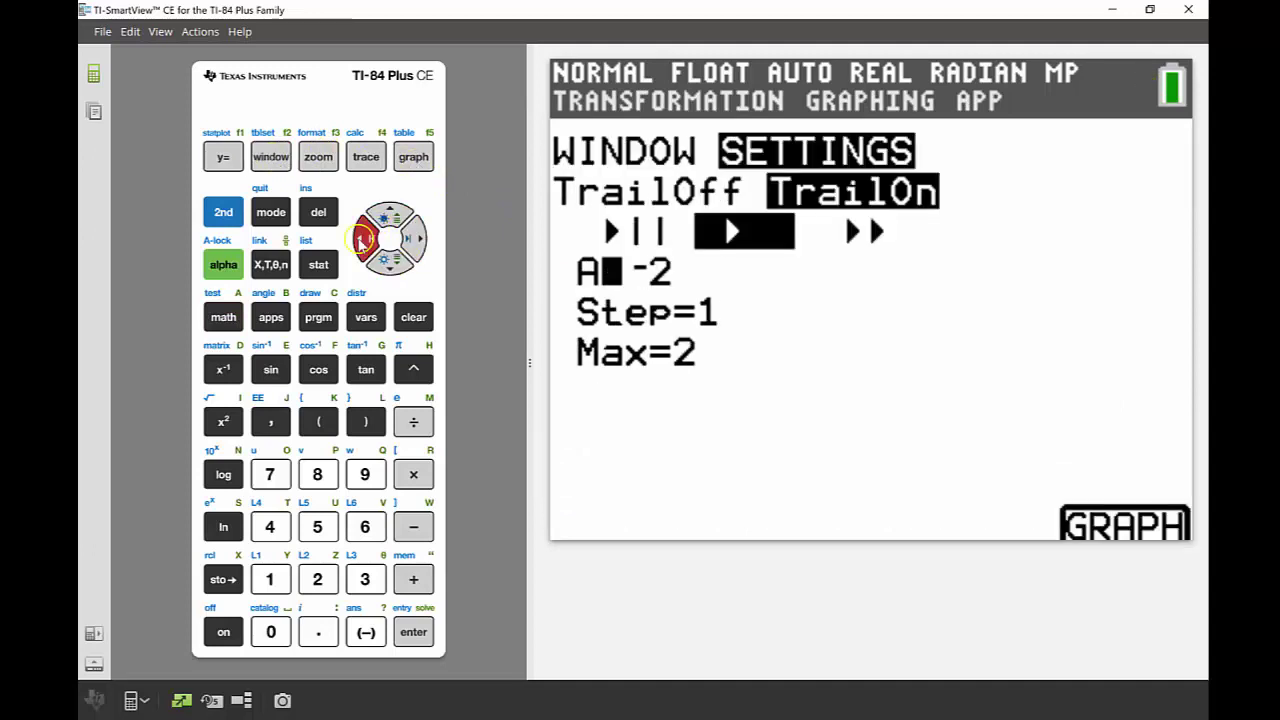
{"action": "left_click", "coordinate": [388, 212]}
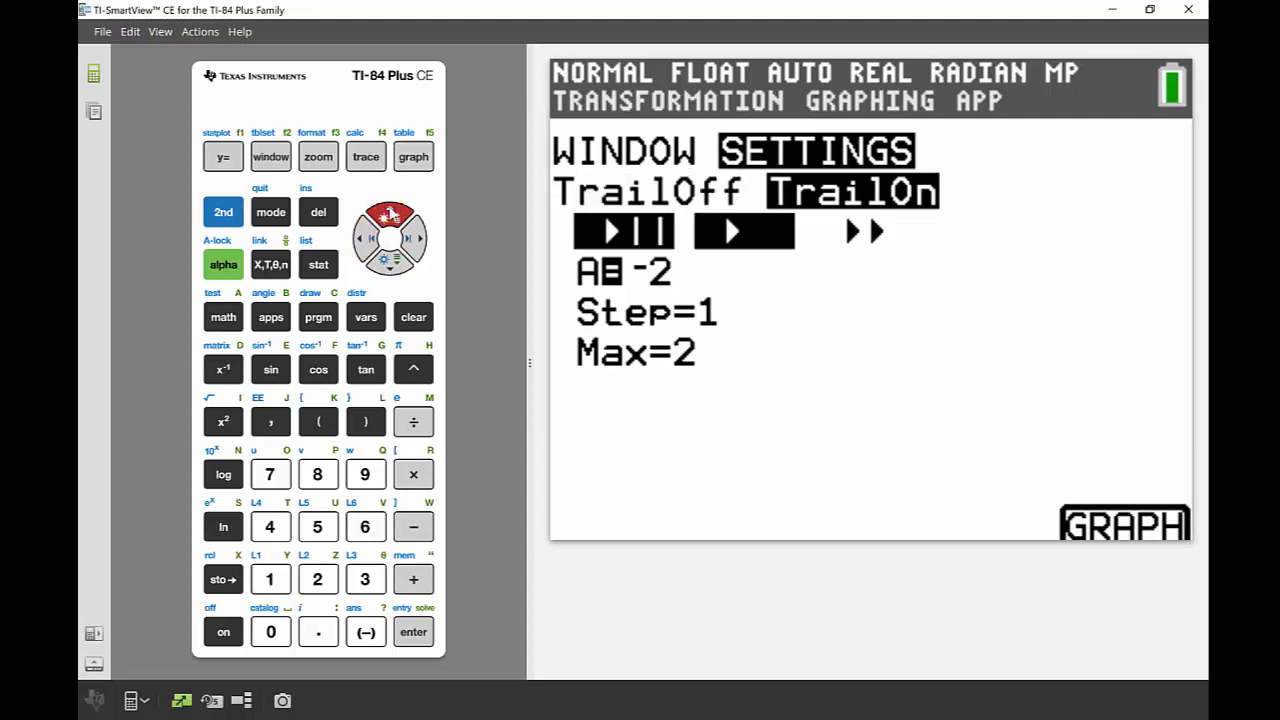
{"action": "key", "text": "Down"}
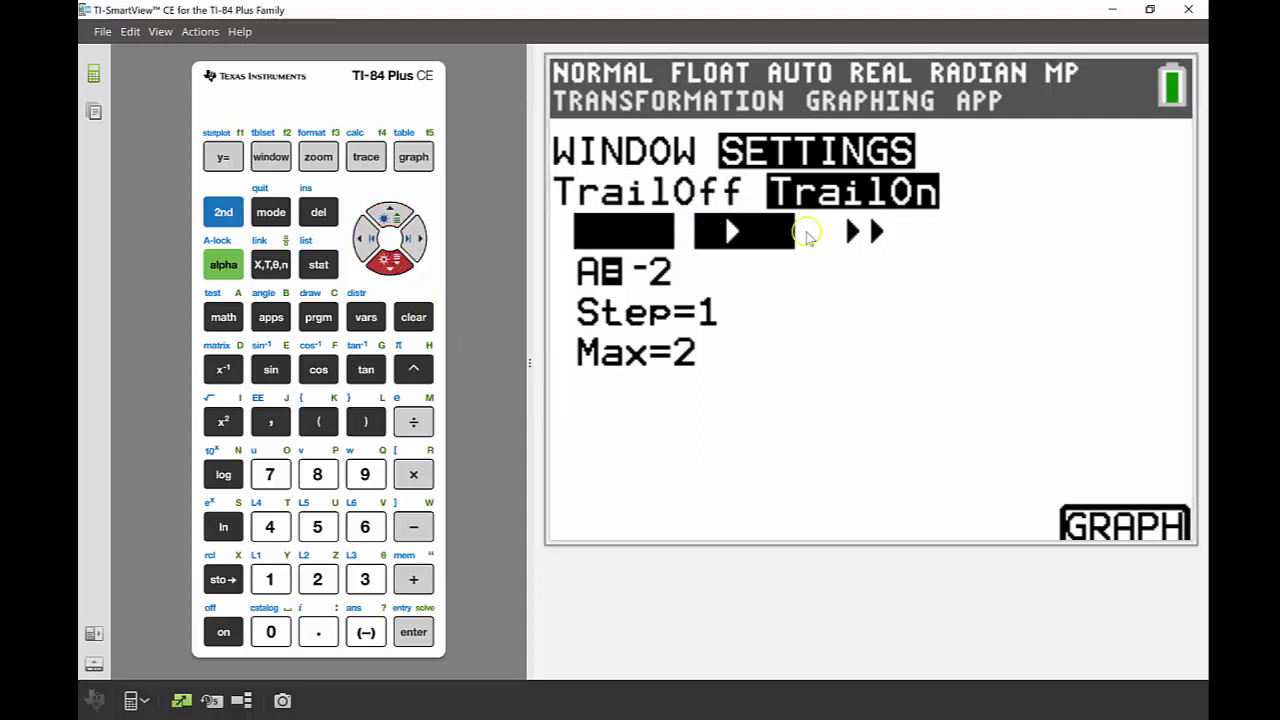
{"action": "left_click", "coordinate": [396, 266]}
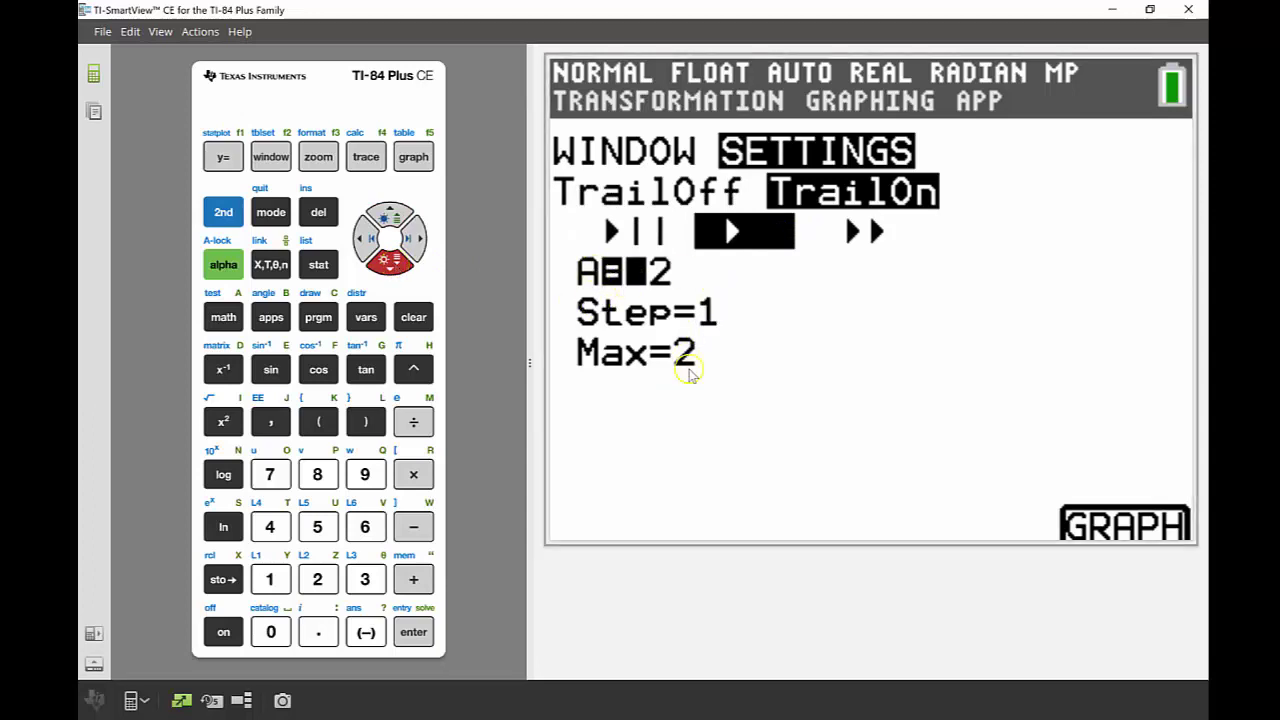
{"action": "type", "text": "-"}
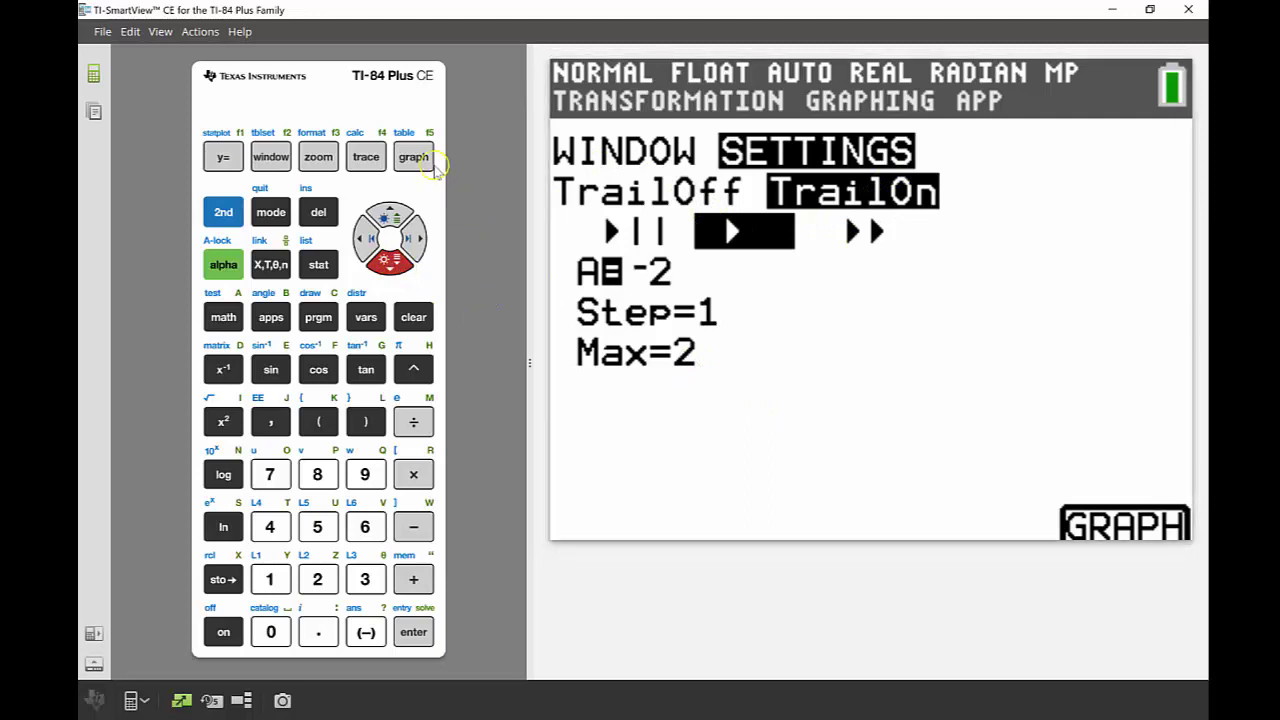
Play the trailed animation of Y1=AX² and Y2=X²+A, then return to the settings
{"action": "left_click", "coordinate": [424, 160]}
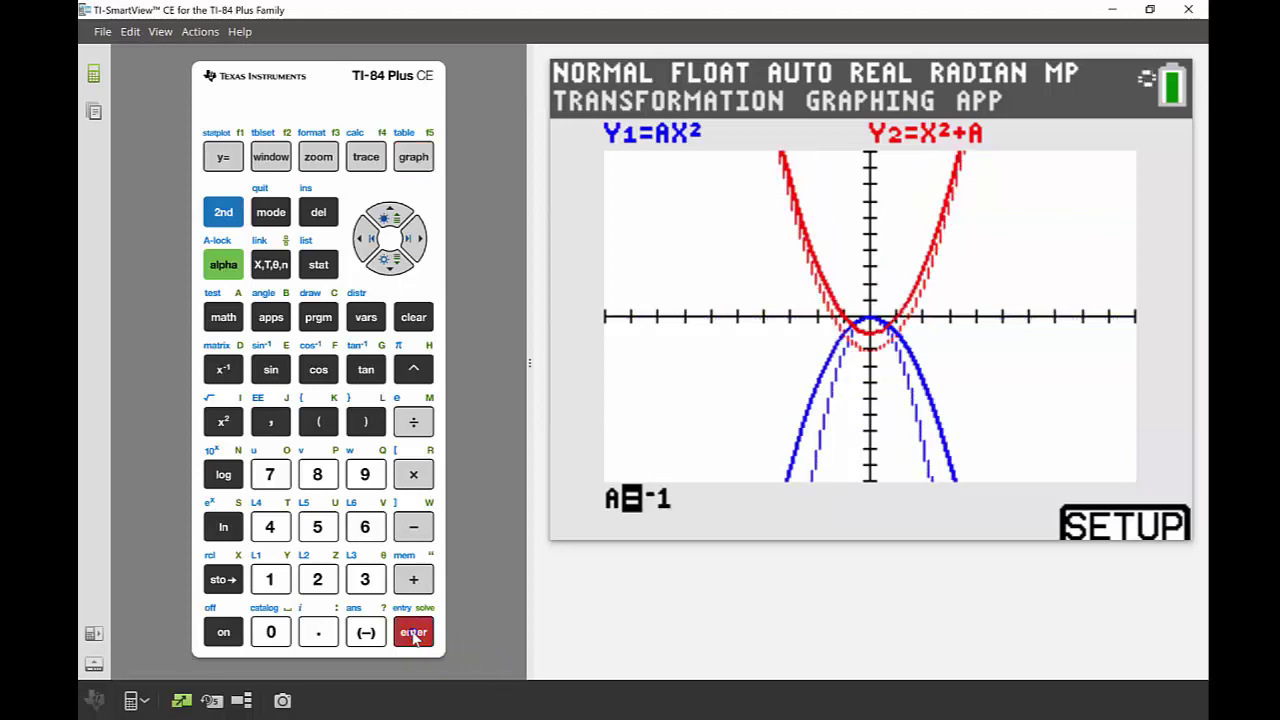
{"action": "left_click", "coordinate": [413, 158]}
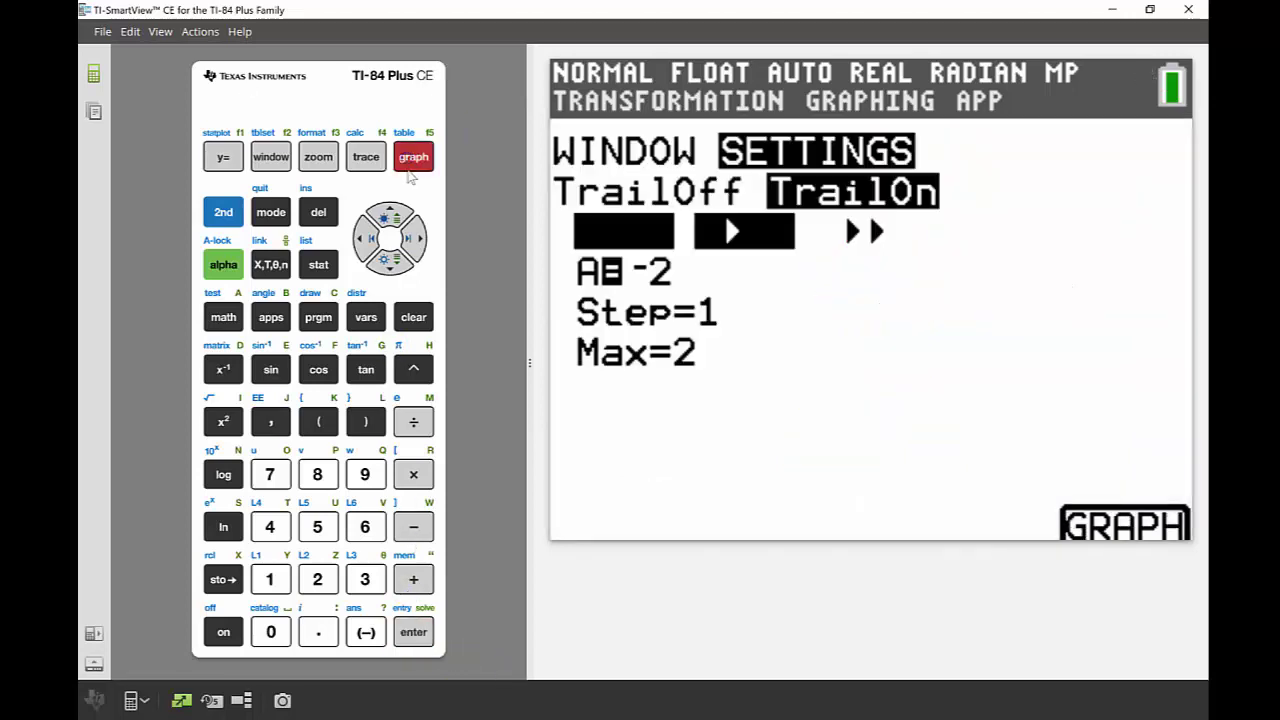
Select TrailOff and replay the animation of both equations without trails
{"action": "left_click", "coordinate": [369, 241]}
{"action": "left_click", "coordinate": [389, 214]}
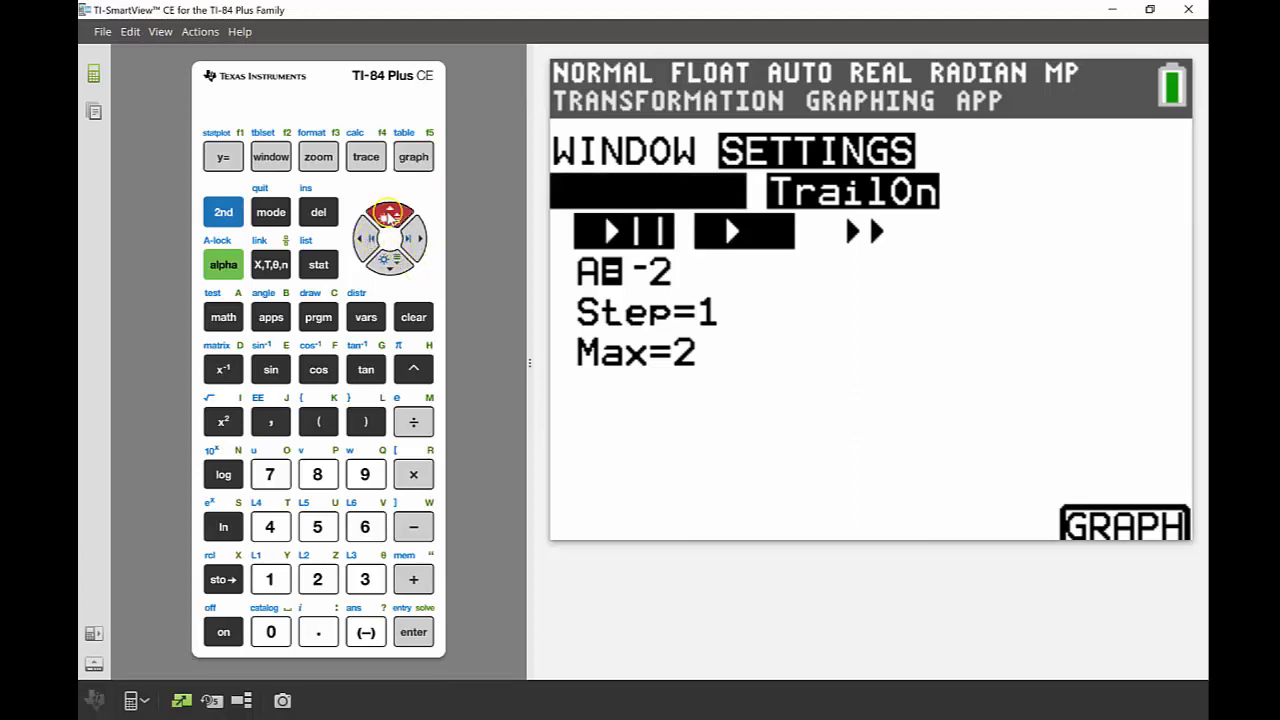
{"action": "left_click", "coordinate": [411, 633]}
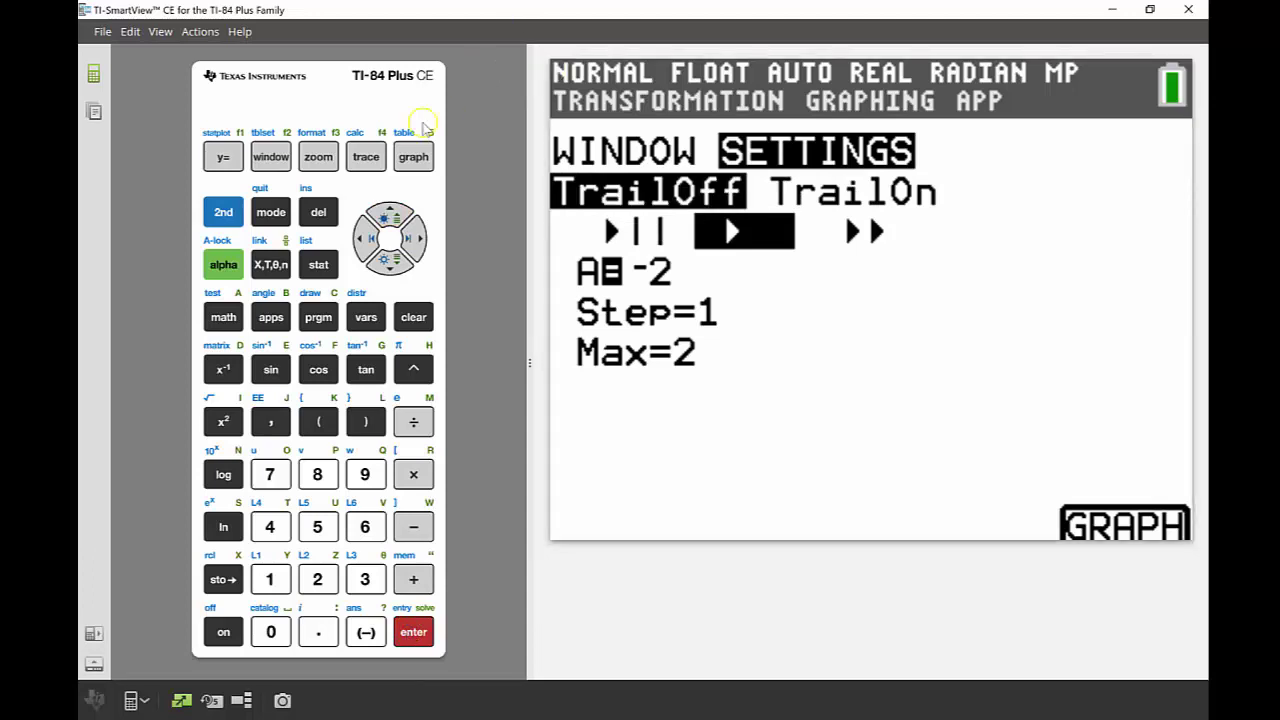
{"action": "left_click", "coordinate": [410, 163]}
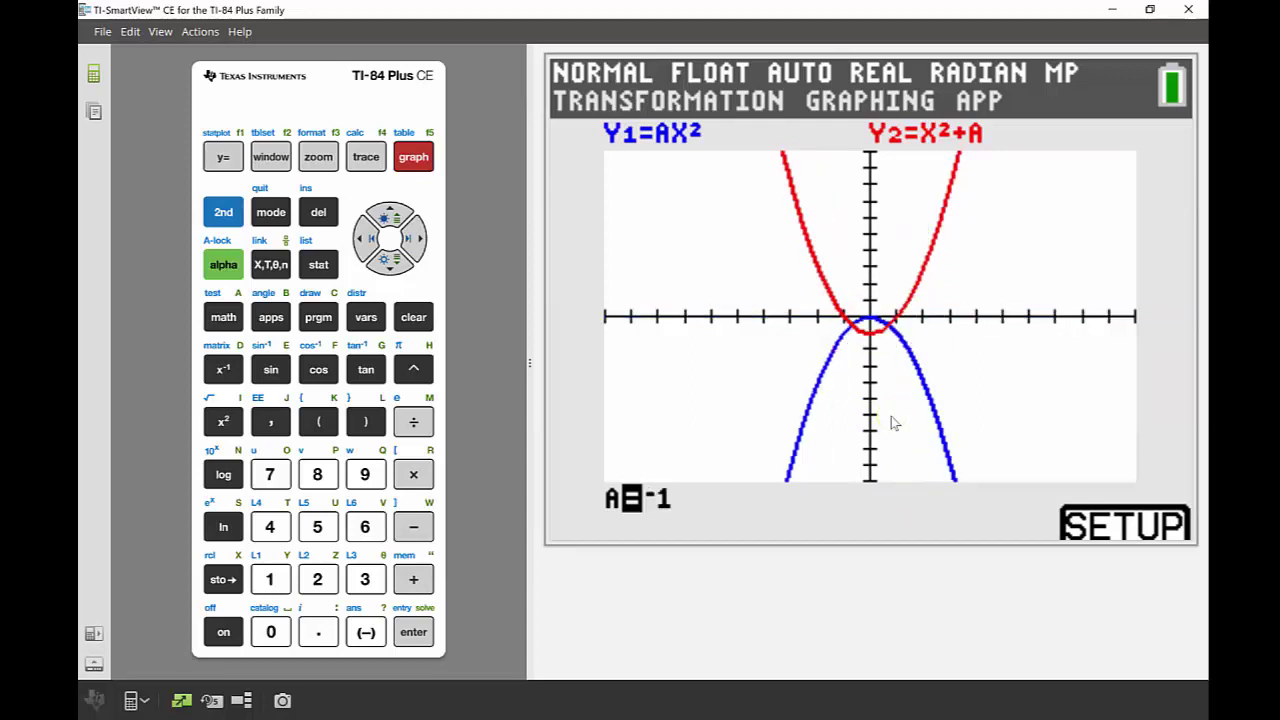
Replay the animation with TrailOff, then return to the settings page showing A=-2, Step=1, Max=2
{"action": "left_click", "coordinate": [889, 311]}
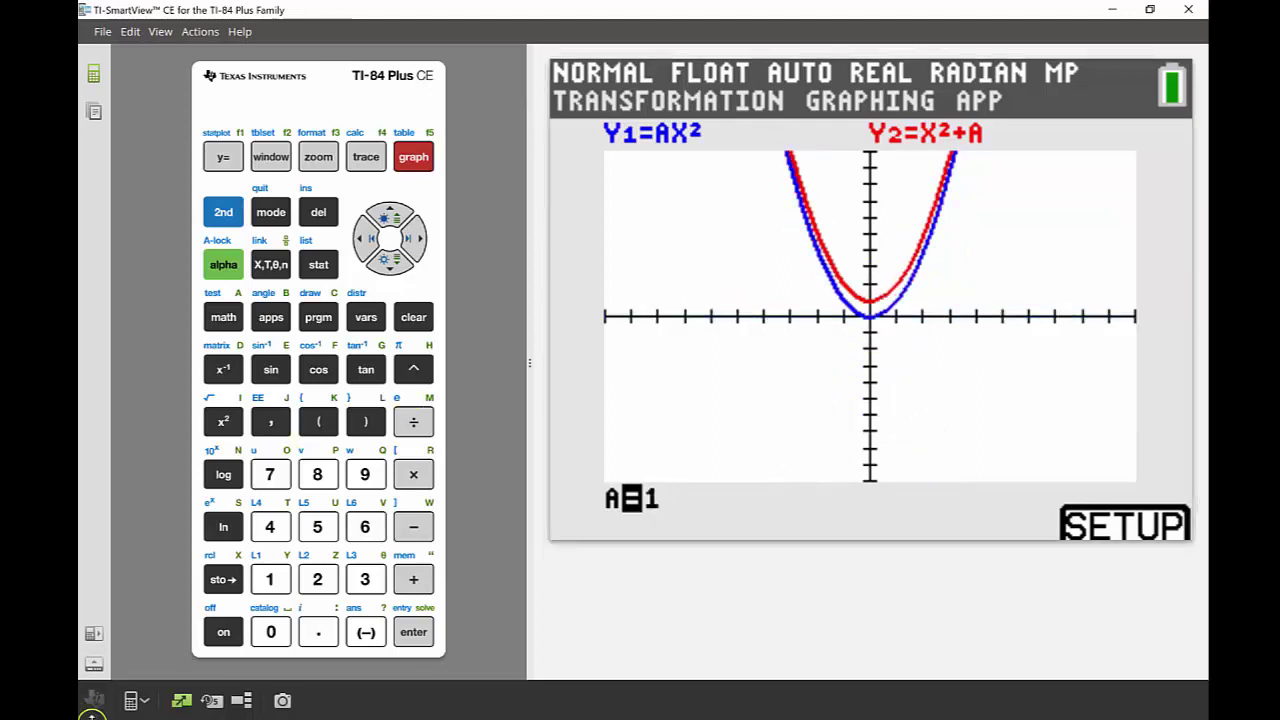
{"action": "key", "text": "F2"}
{"action": "key", "text": "Right"}
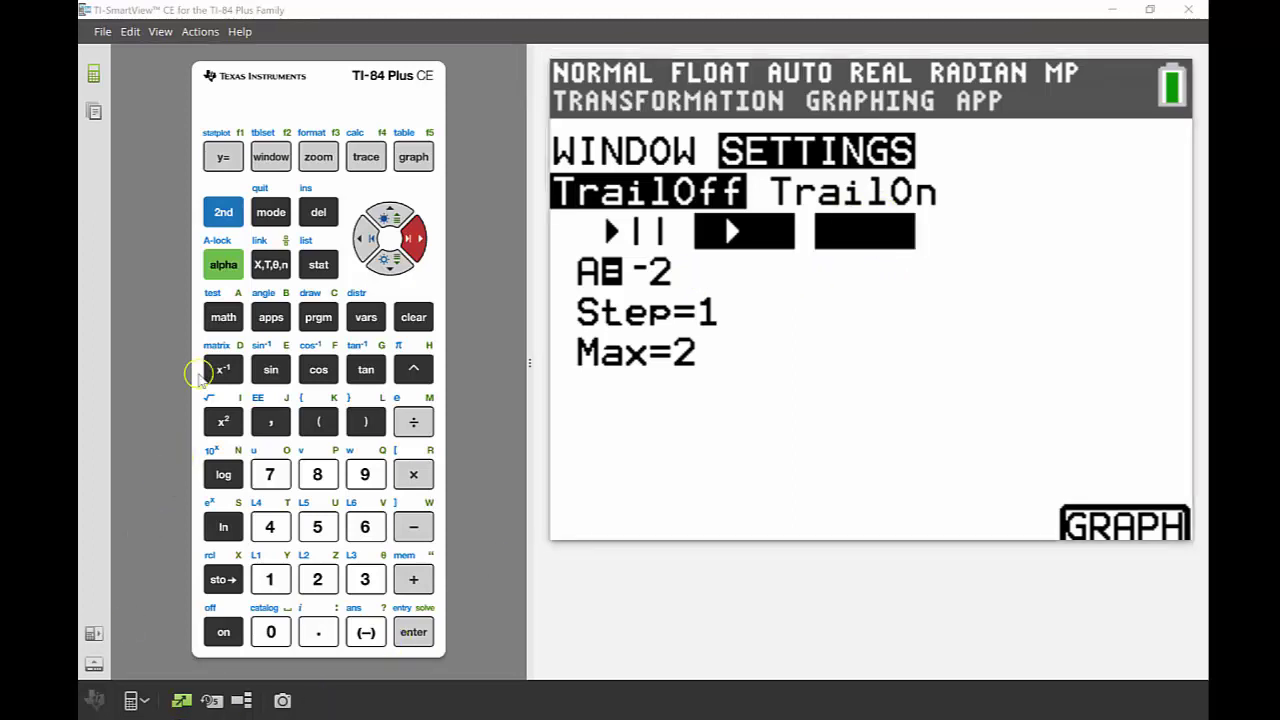
In the Transformation Graphing function editor, erase the Y2 equation
{"action": "left_click", "coordinate": [235, 158]}
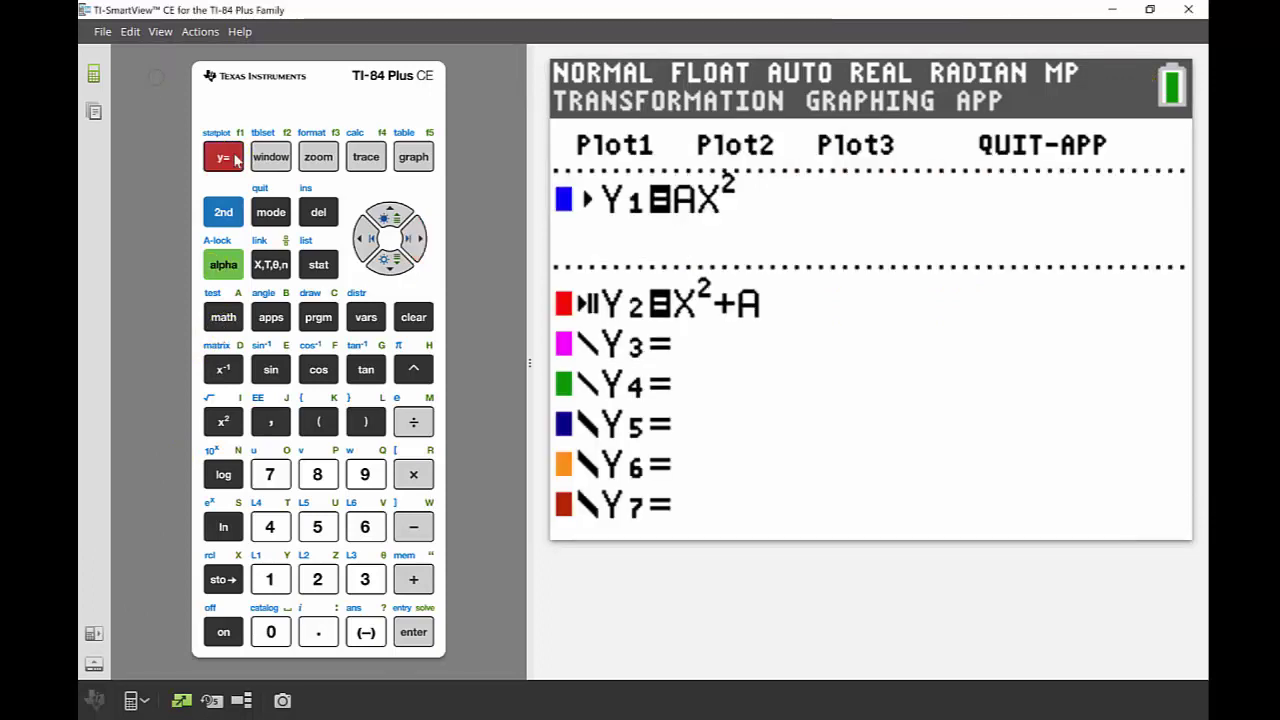
{"action": "key", "text": "Down"}
{"action": "key", "text": "BackSpace"}
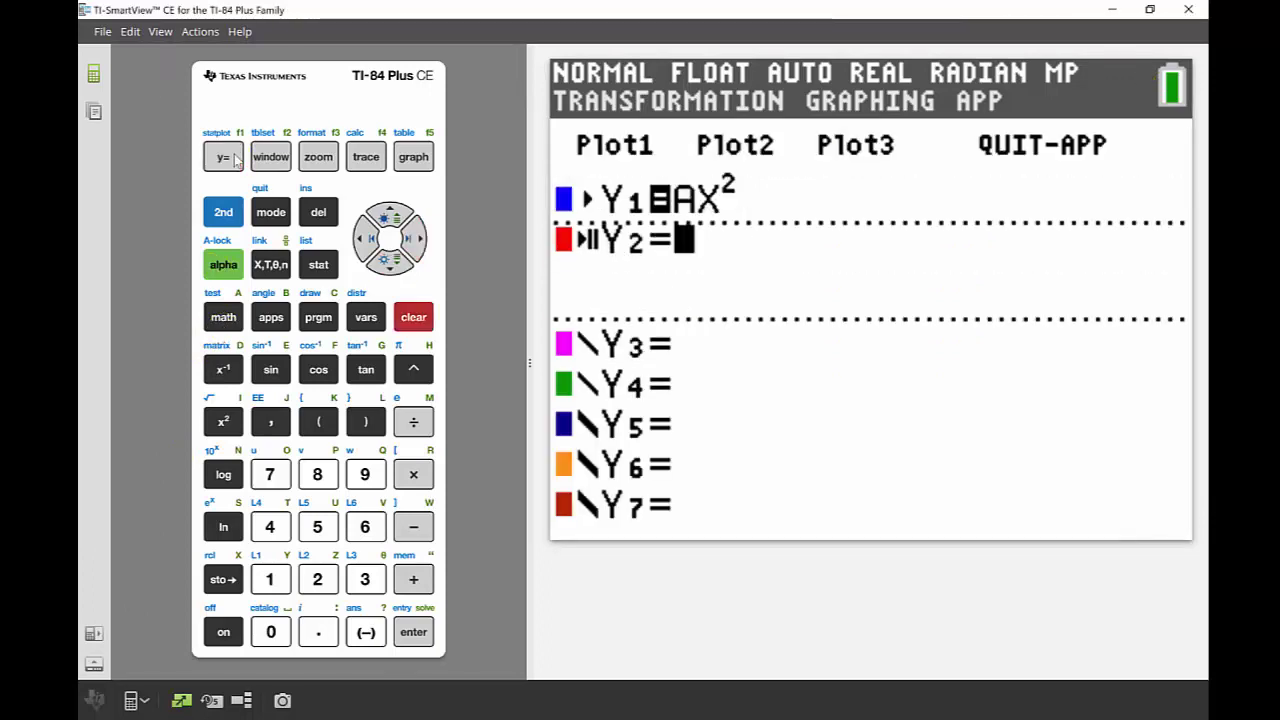
Append +B after AX² so Y1 reads AX²+B
{"action": "key", "text": "Up"}
{"action": "key", "text": "Right"}
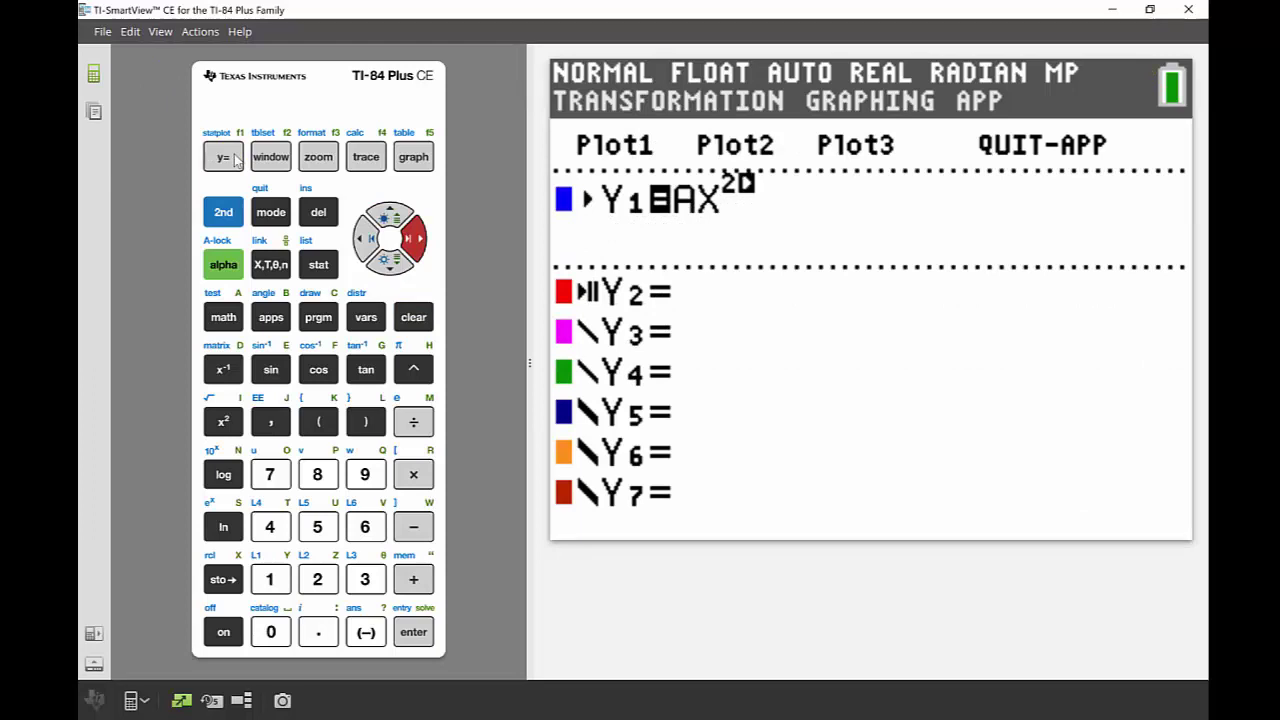
{"action": "left_click", "coordinate": [400, 585]}
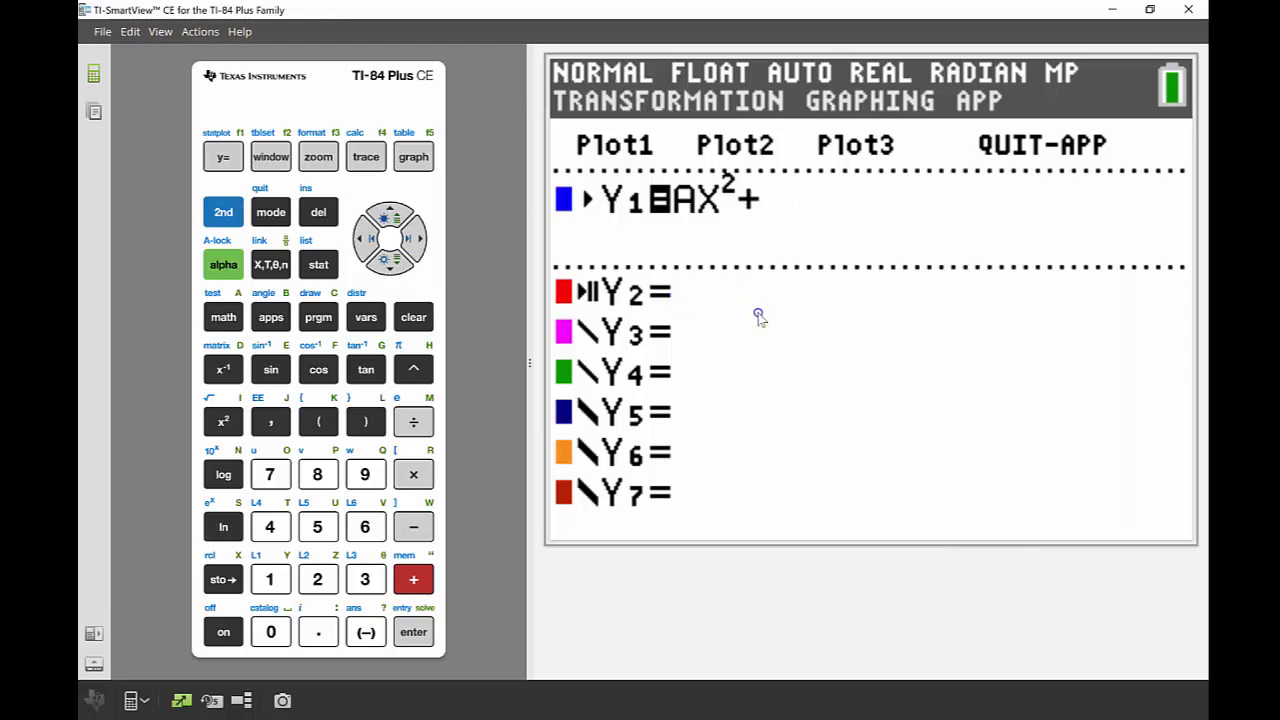
{"action": "left_click", "coordinate": [220, 266]}
{"action": "left_click", "coordinate": [272, 317]}
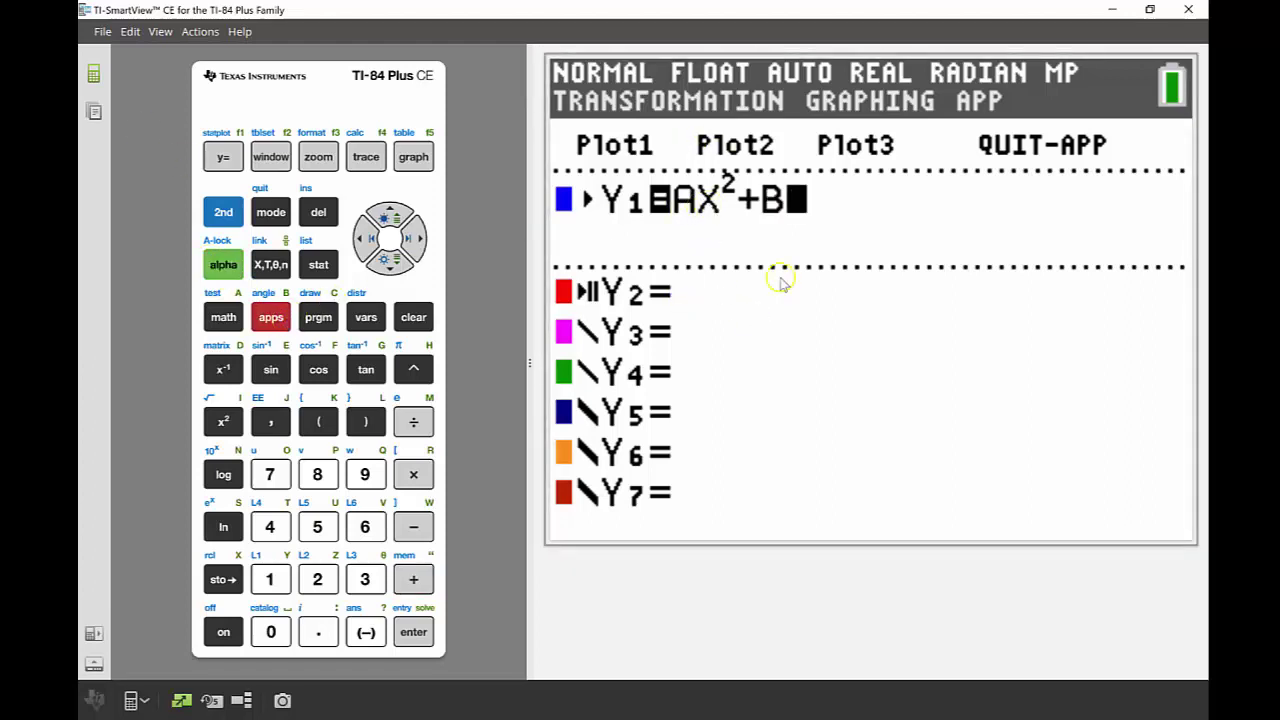
{"action": "left_click", "coordinate": [803, 194]}
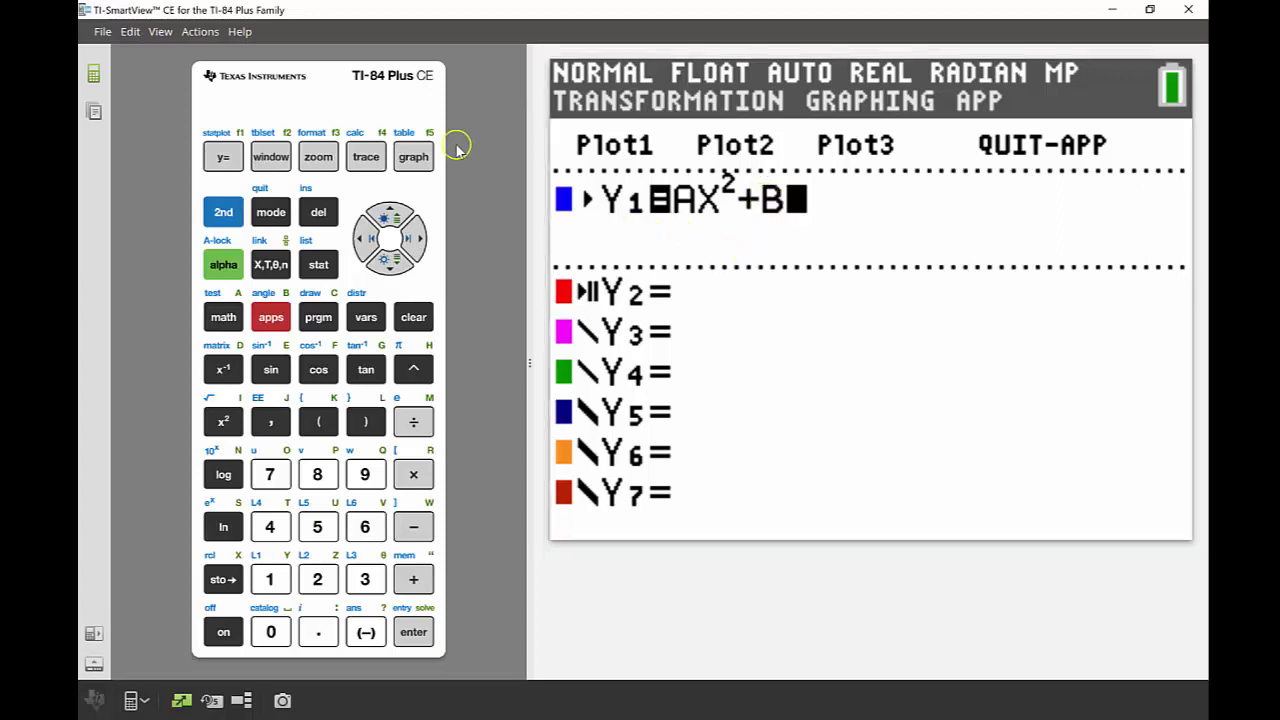
Choose the ▶|| play-pause animation mode and graph Y1 with A=-2 and B=4
{"action": "left_click", "coordinate": [271, 162]}
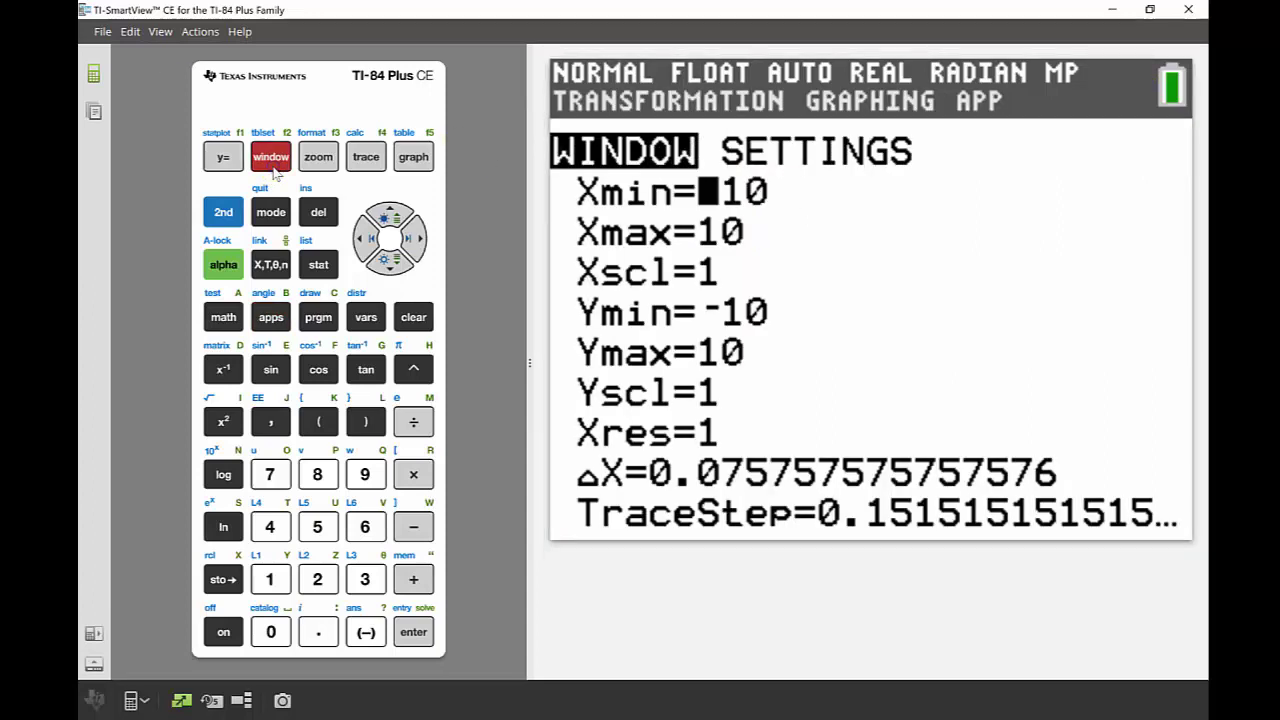
{"action": "key", "text": "Right"}
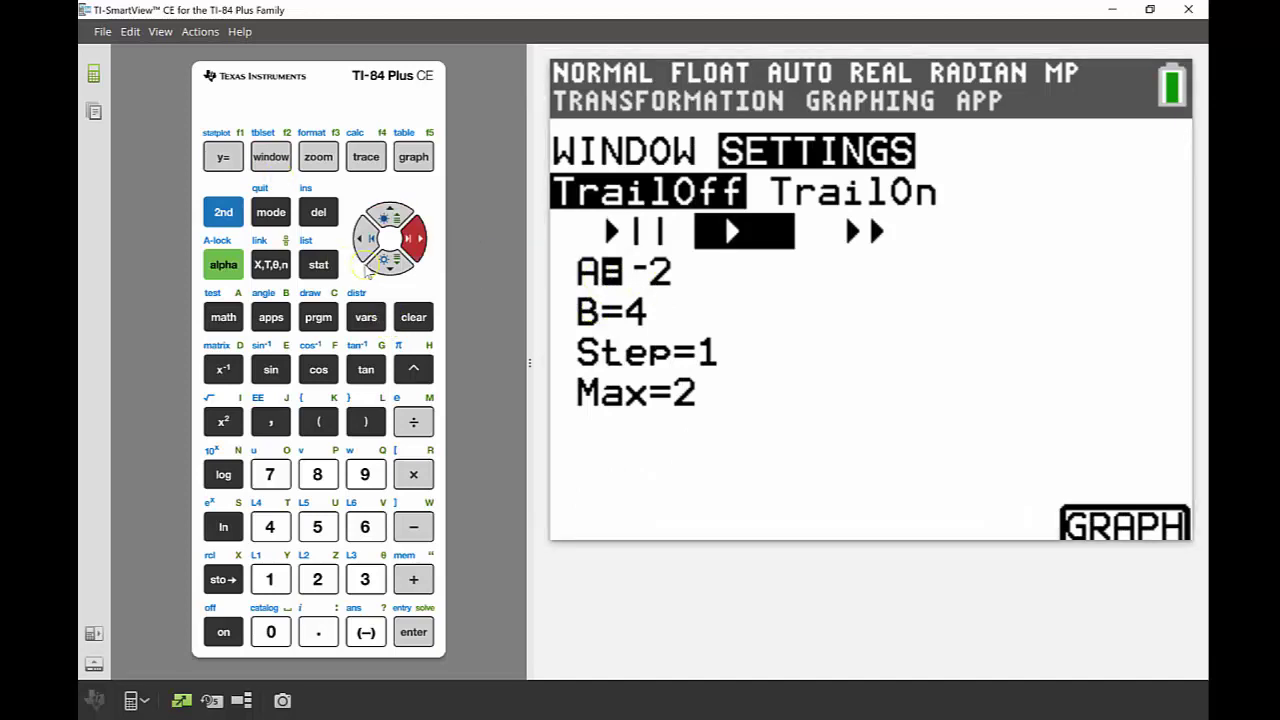
{"action": "left_click", "coordinate": [364, 238]}
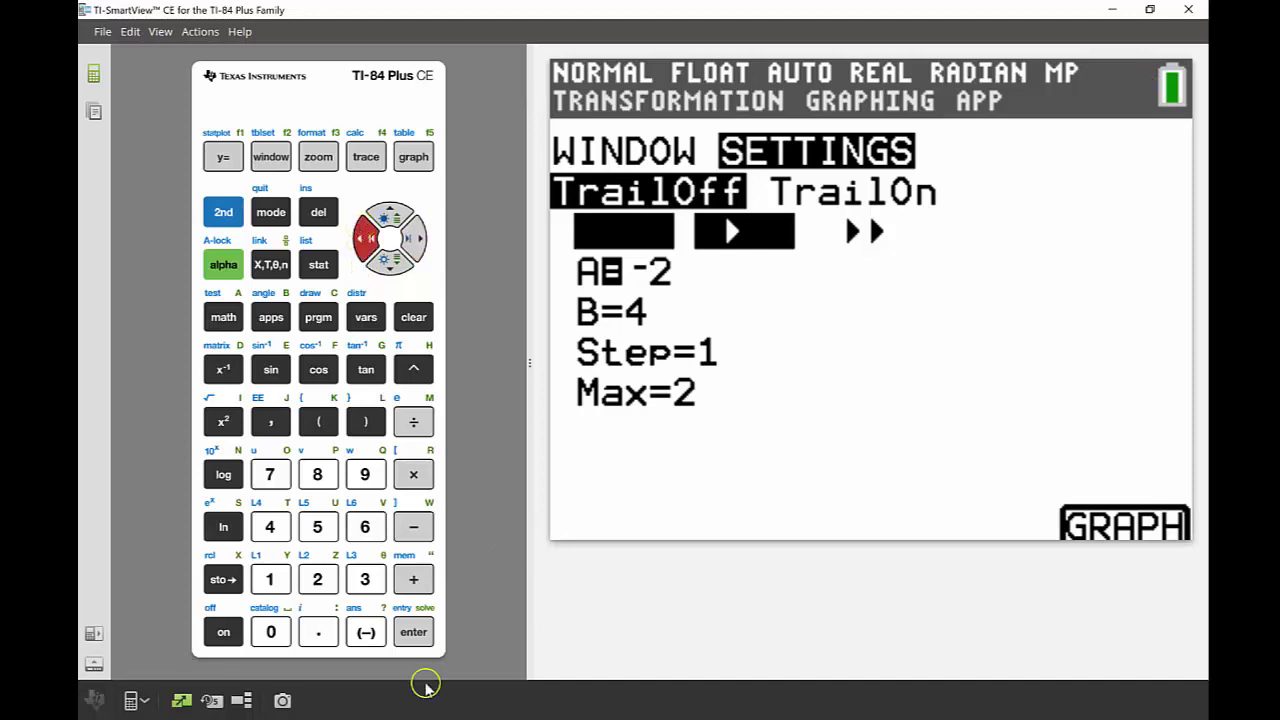
{"action": "left_click", "coordinate": [413, 638]}
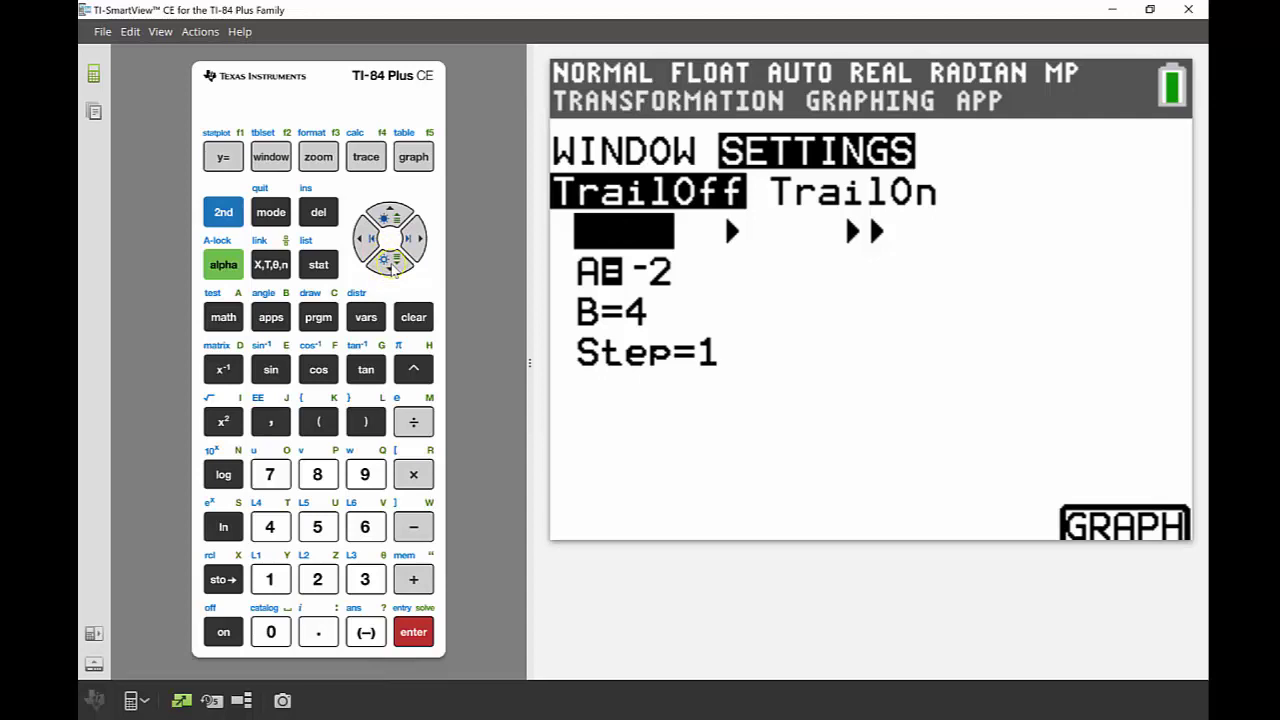
{"action": "left_click", "coordinate": [390, 262]}
{"action": "left_click", "coordinate": [390, 262]}
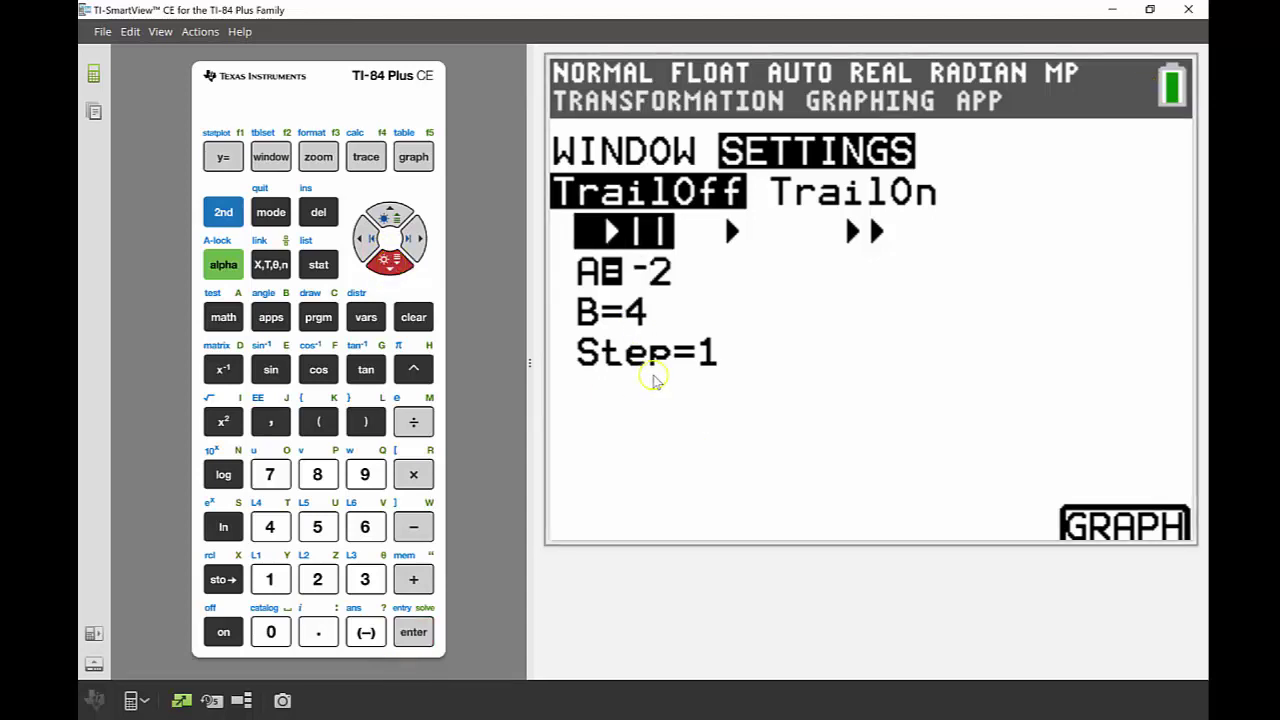
{"action": "left_click", "coordinate": [409, 163]}
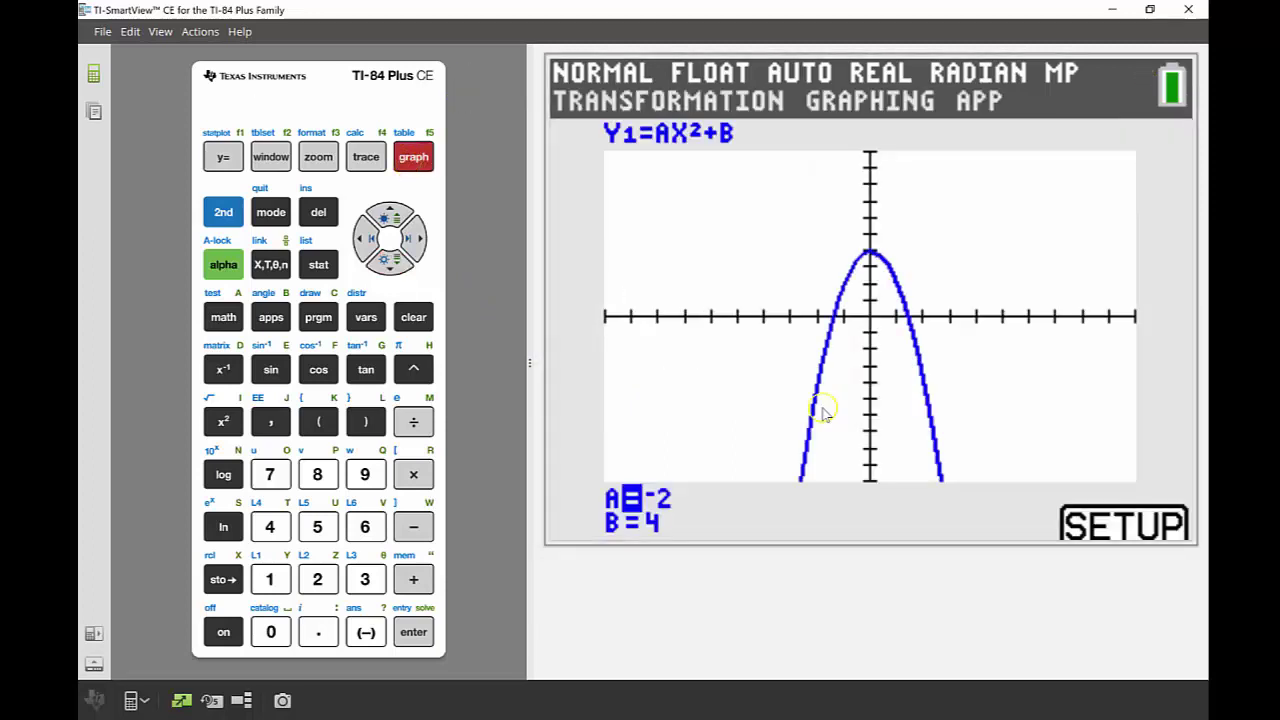
Step A from -2 up to 2, flipping the parabola upward with its vertex at 4
{"action": "left_click", "coordinate": [417, 248]}
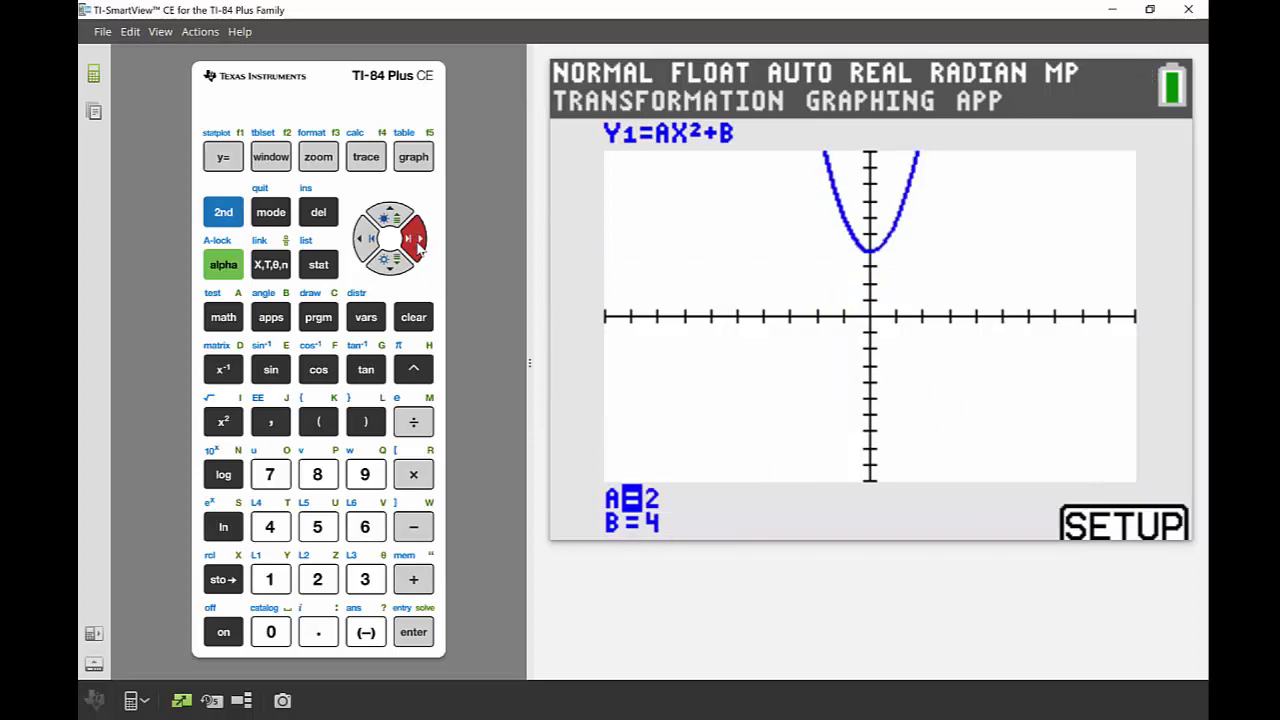
Open the app's window settings and move to the B value on the settings page
{"action": "left_click", "coordinate": [268, 160]}
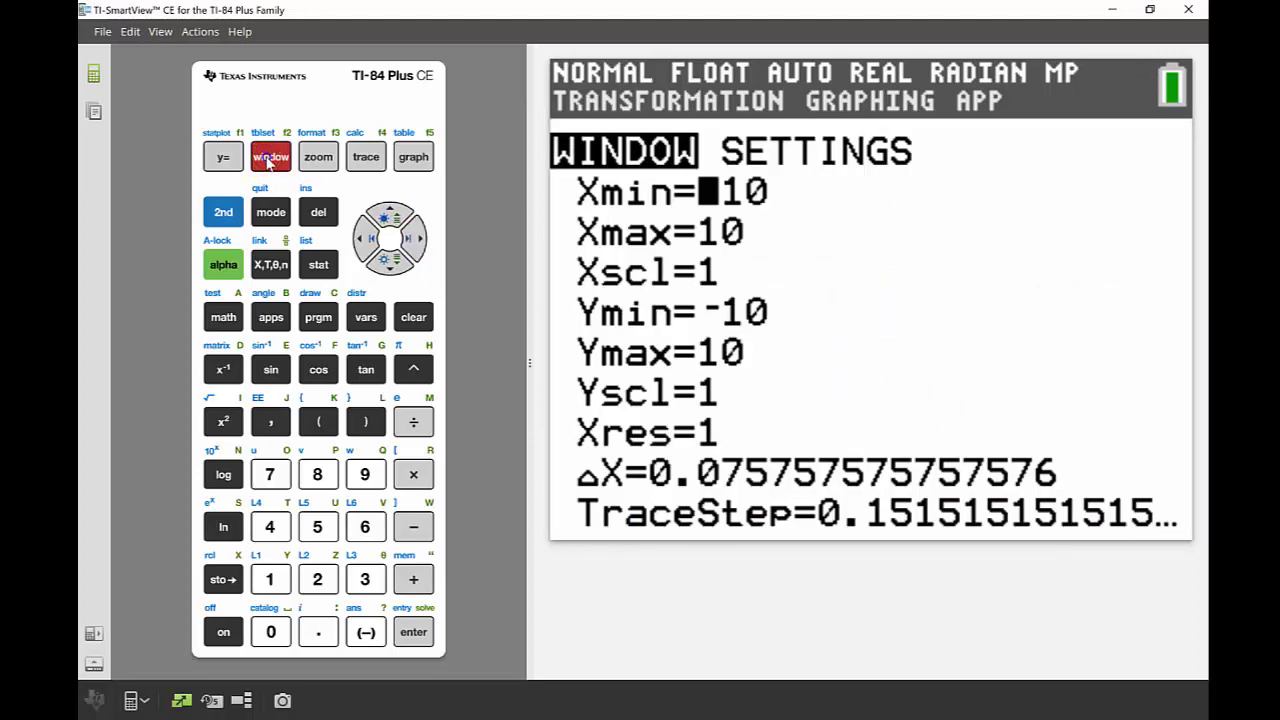
{"action": "left_click", "coordinate": [417, 238]}
{"action": "left_click", "coordinate": [390, 216]}
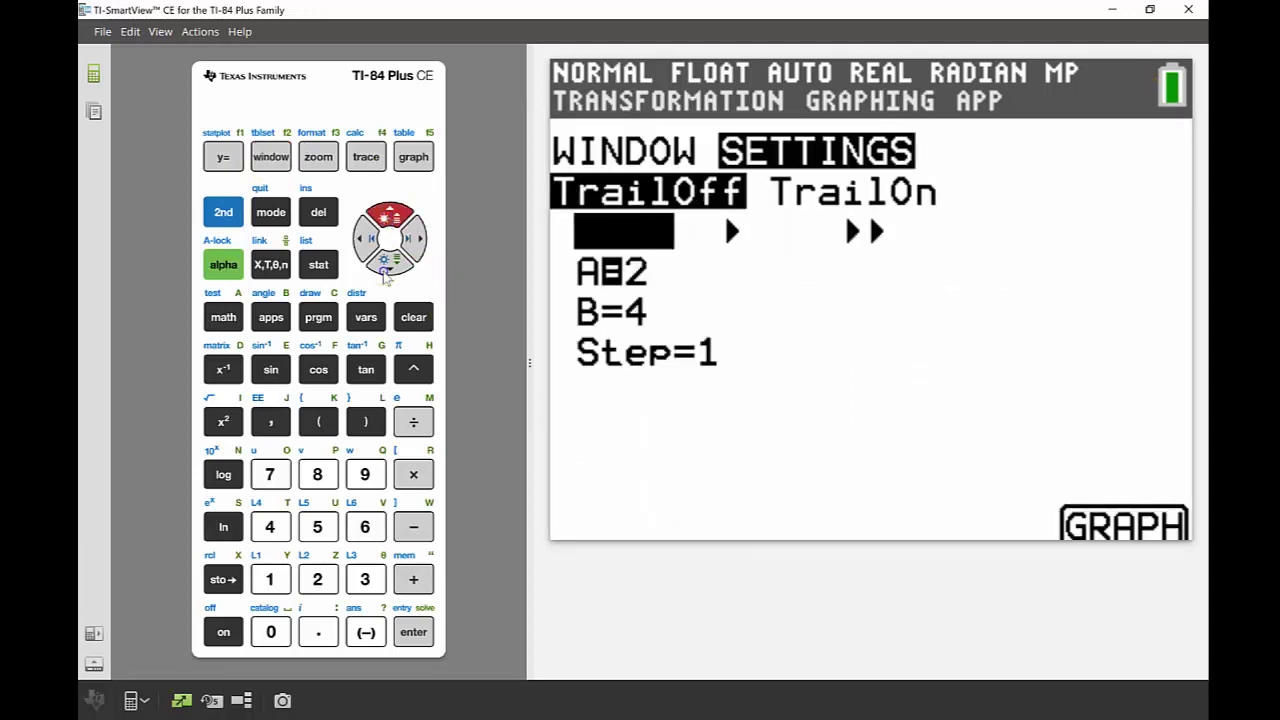
{"action": "left_click", "coordinate": [375, 262]}
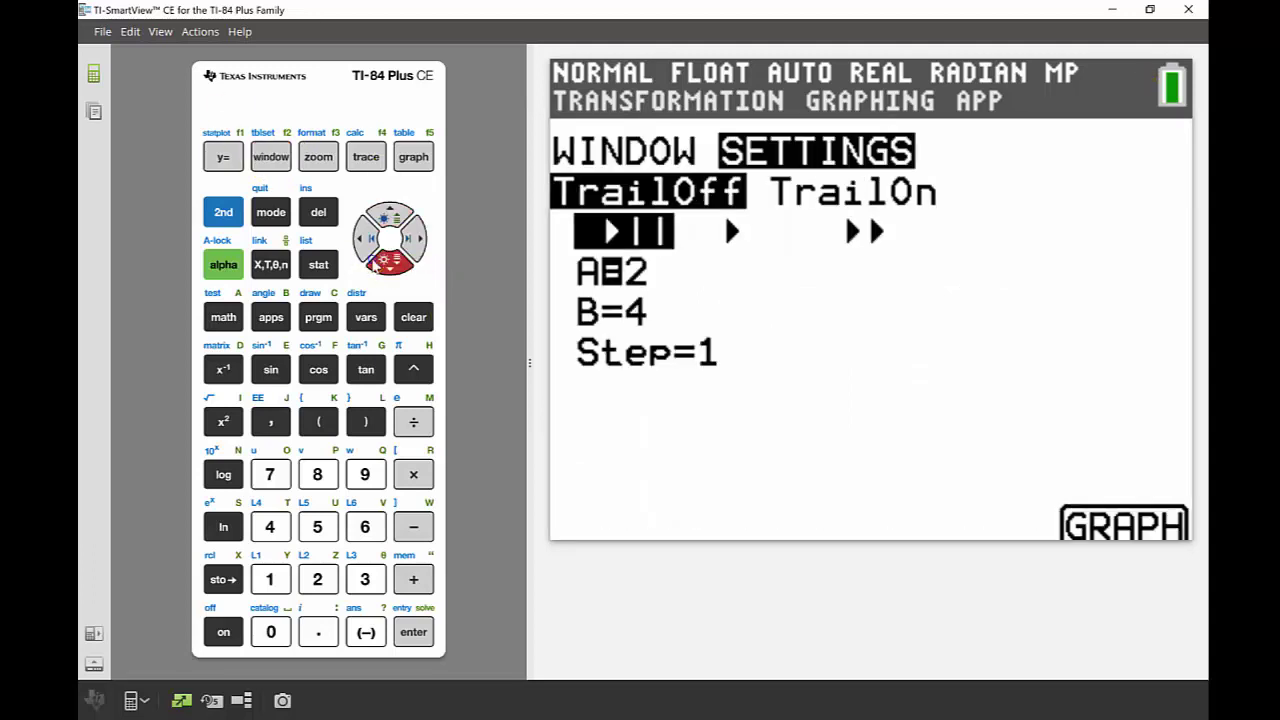
{"action": "key", "text": "Left"}
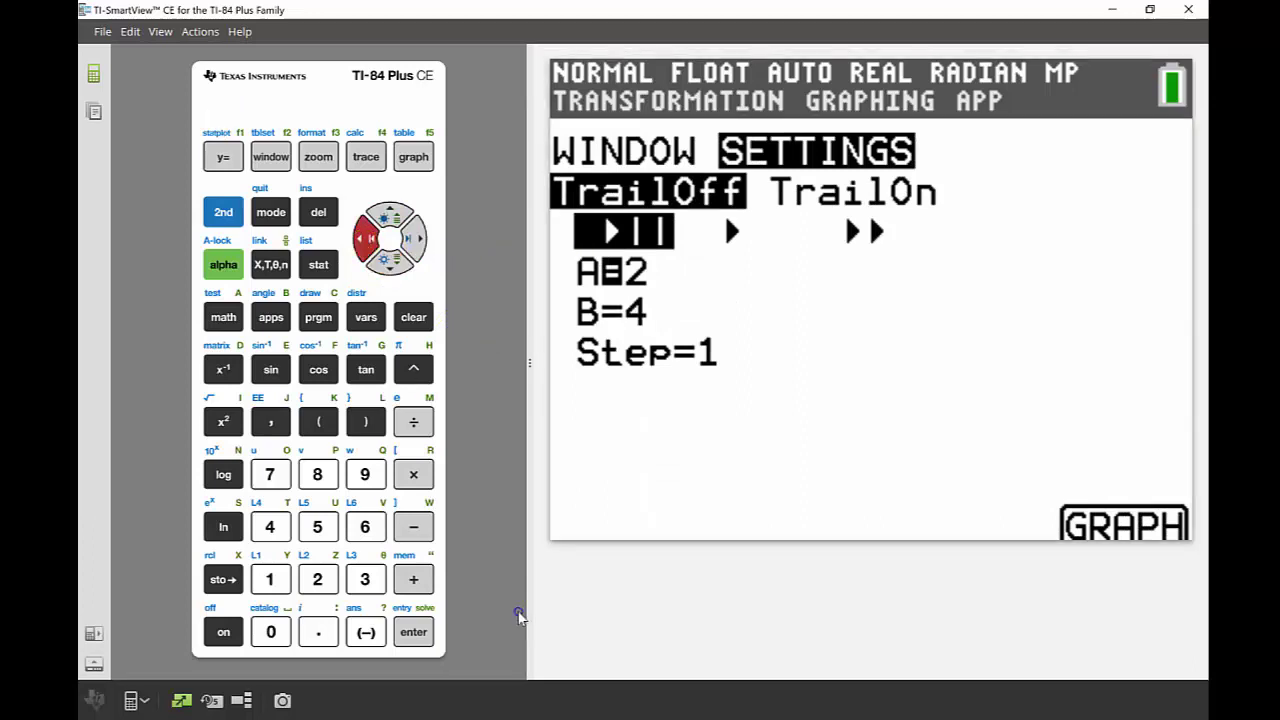
{"action": "left_click", "coordinate": [418, 632]}
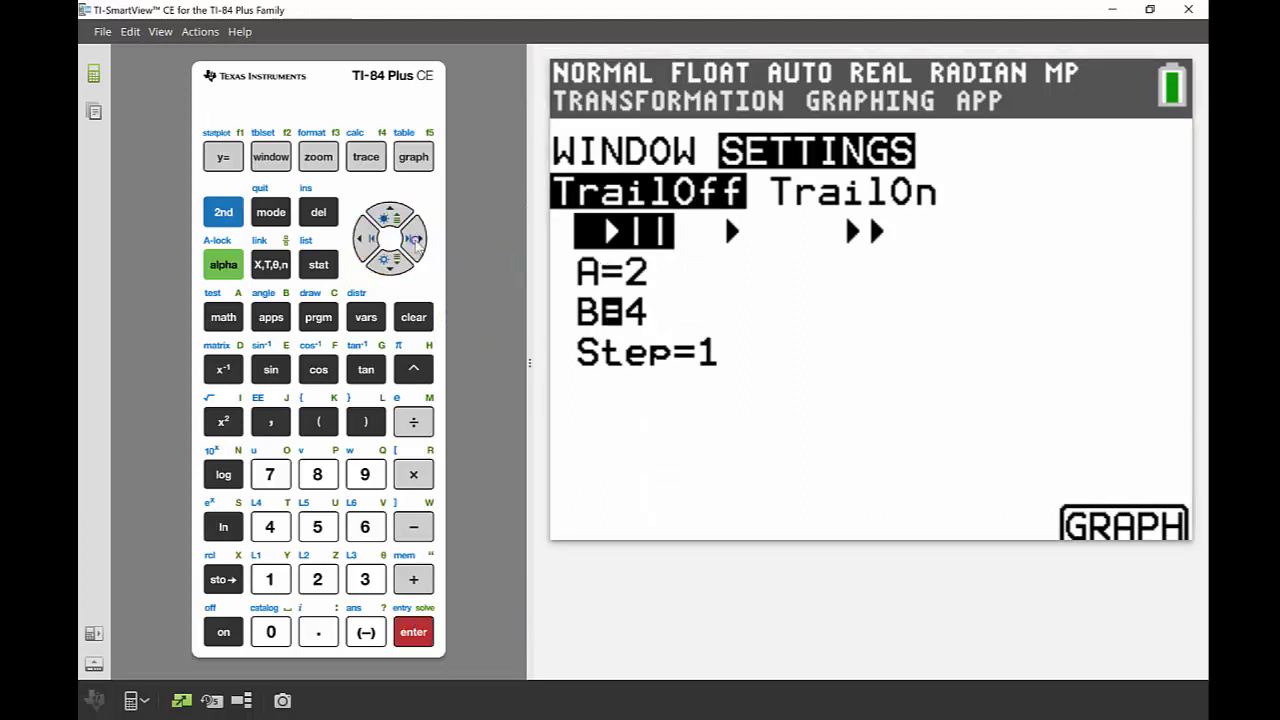
{"action": "left_click", "coordinate": [415, 243]}
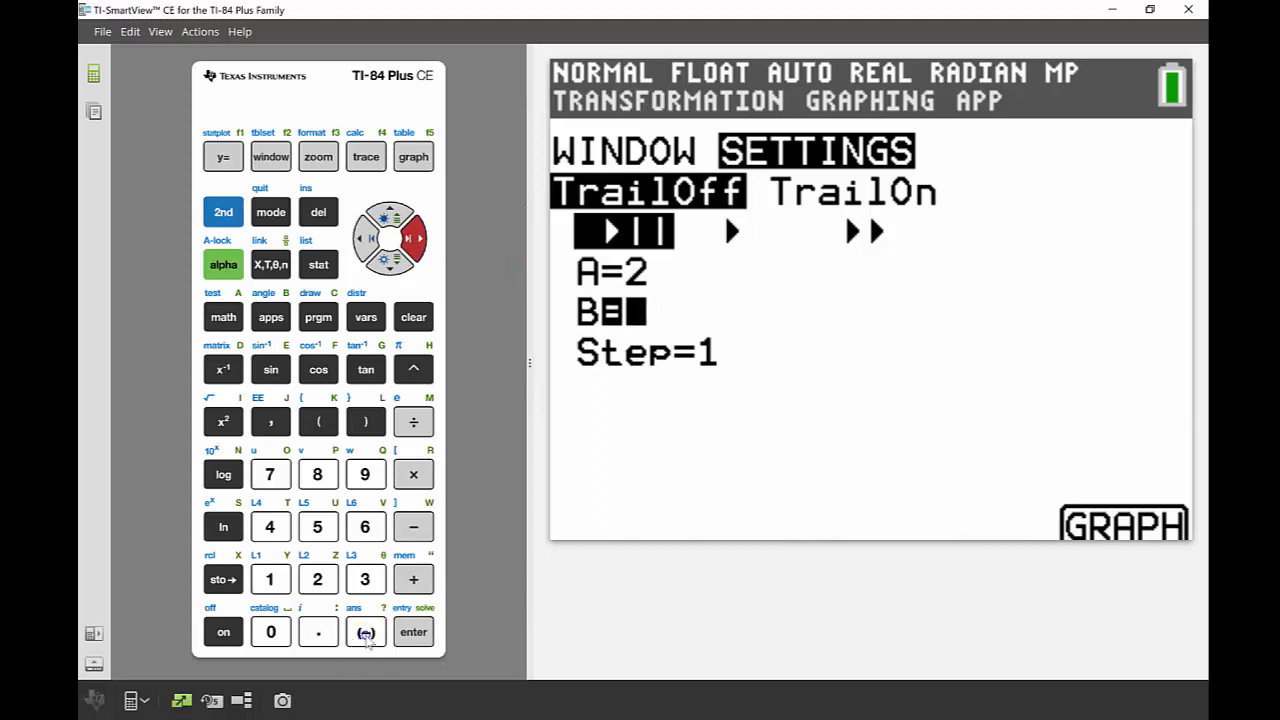
Set B to -3, deleting the extra digit, and graph the parabola with A=2
{"action": "left_click", "coordinate": [366, 634]}
{"action": "left_click", "coordinate": [365, 579]}
{"action": "left_click", "coordinate": [365, 579]}
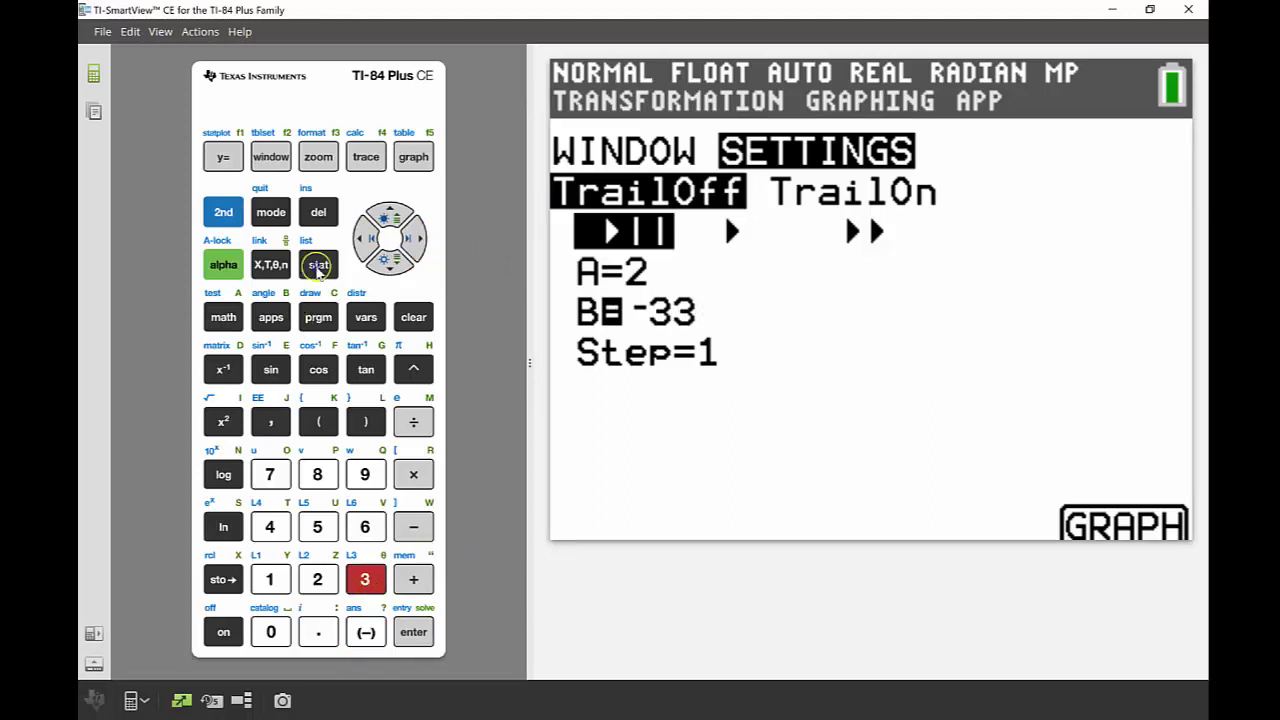
{"action": "left_click", "coordinate": [366, 238]}
{"action": "left_click", "coordinate": [318, 212]}
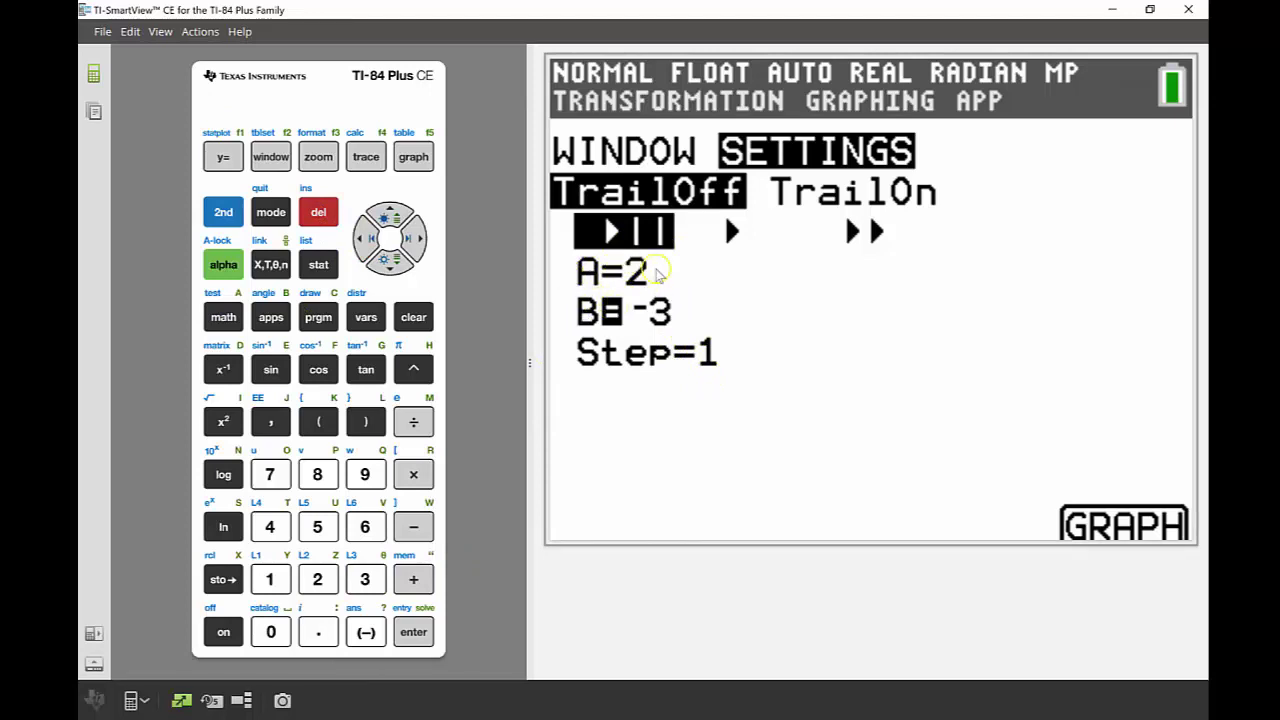
{"action": "left_click", "coordinate": [410, 156]}
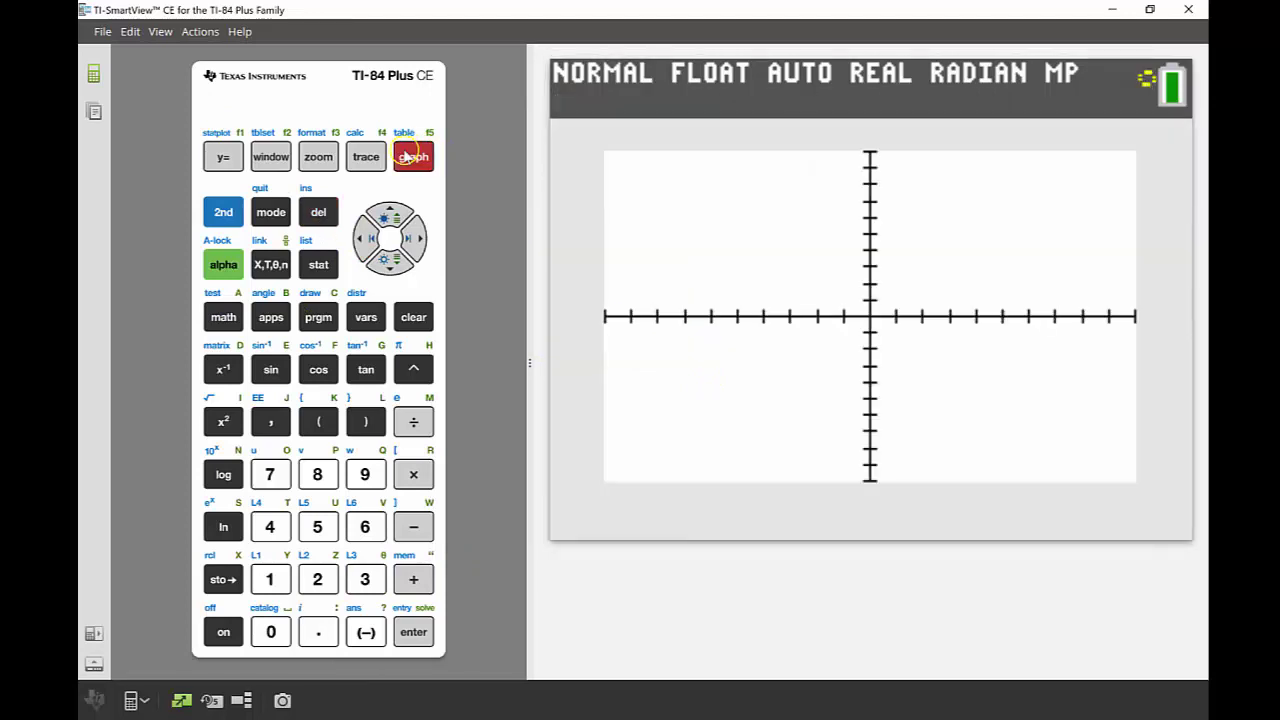
Step B upward from -3 to 1, then return to the equation list showing Y1=AX²+B
{"action": "left_click", "coordinate": [410, 241]}
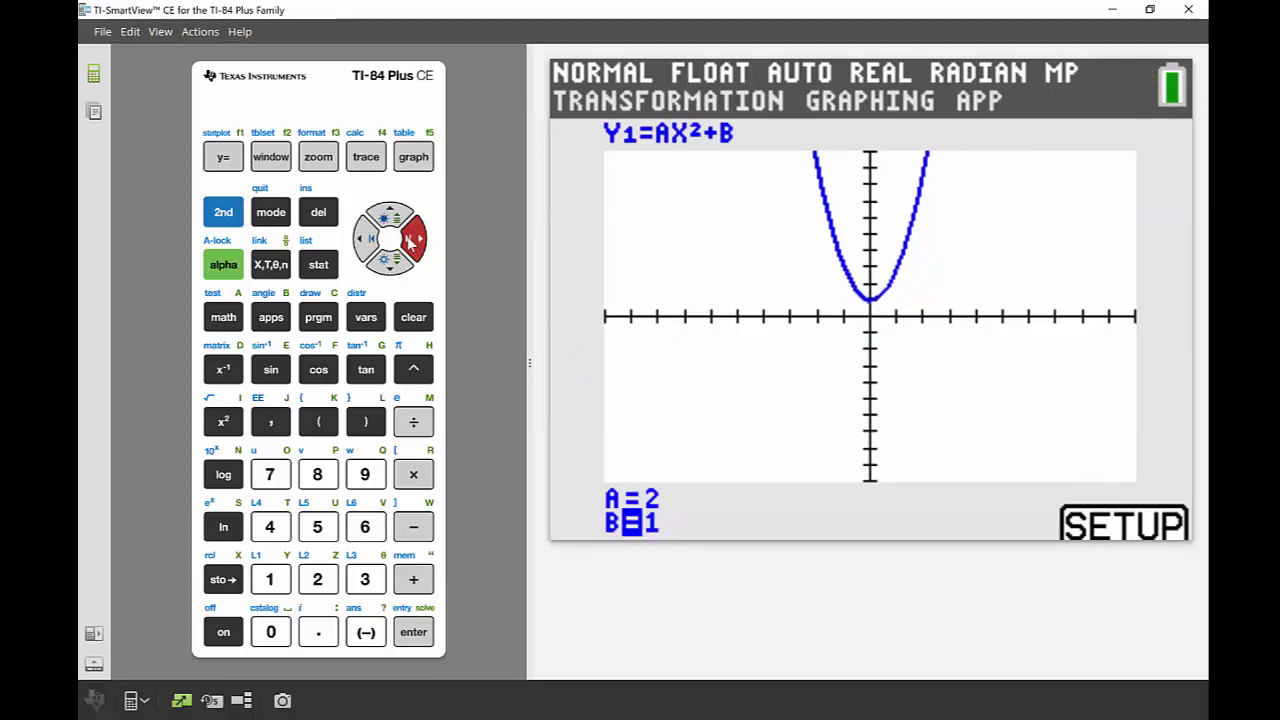
{"action": "key", "text": "F1"}
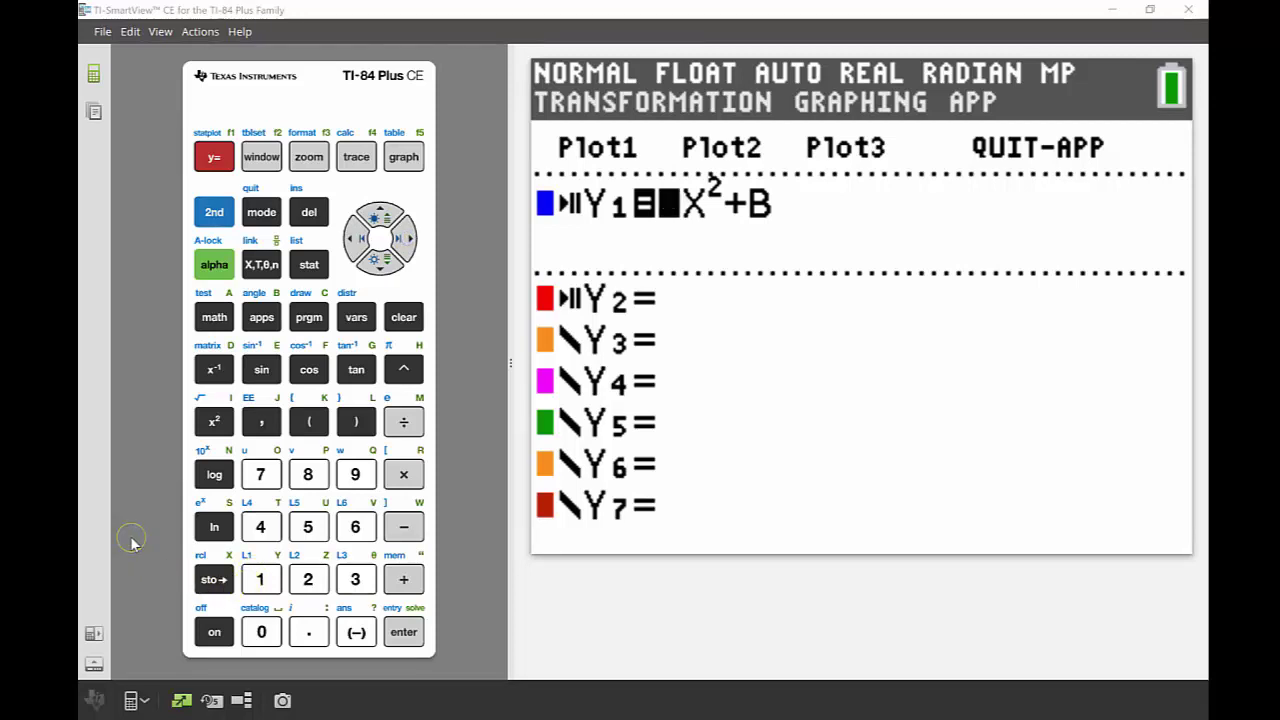
Go to QUIT-APP and pick 2:Quit Transfrm Graphing from the running-app menu
{"action": "left_click", "coordinate": [370, 562]}
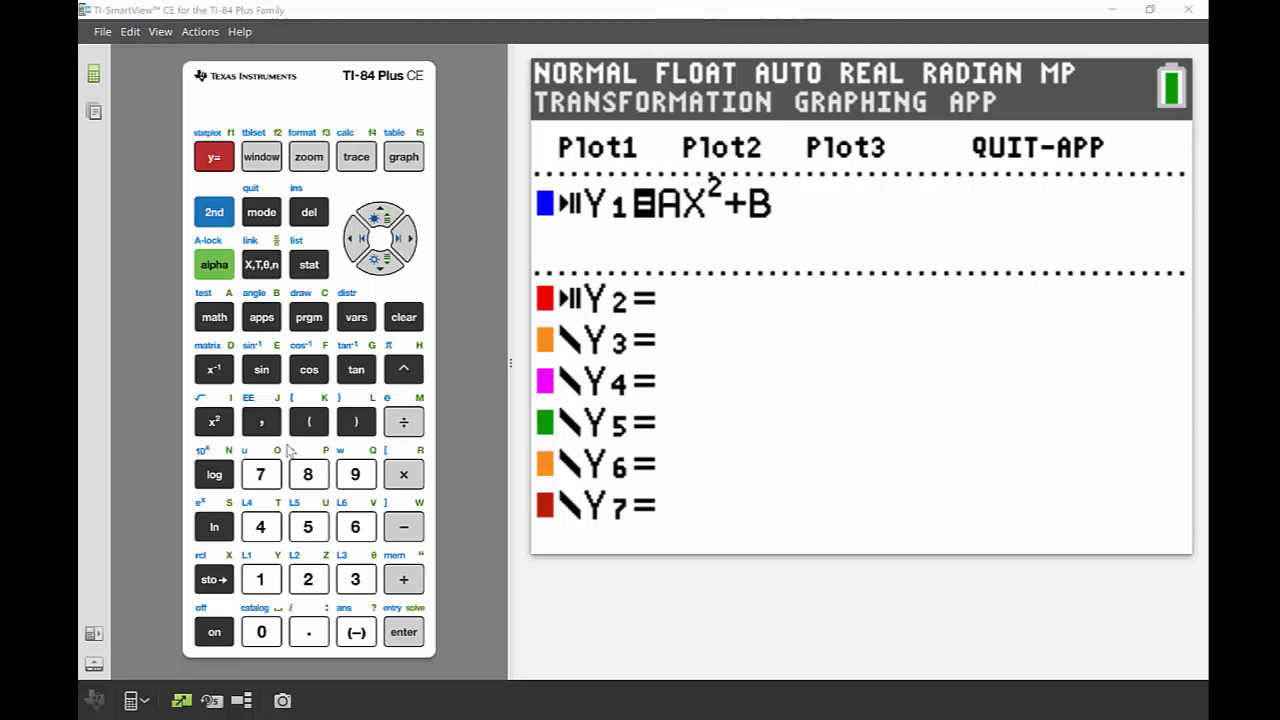
{"action": "left_click", "coordinate": [466, 339]}
{"action": "key", "text": "Left"}
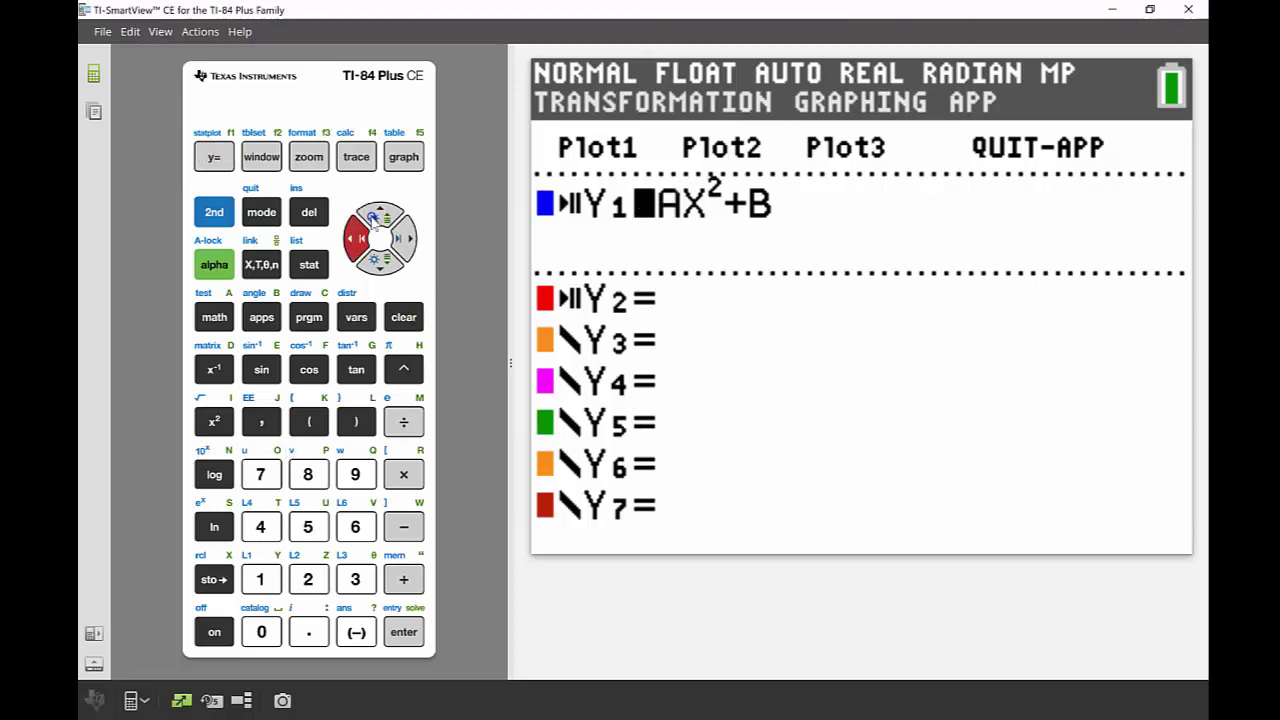
{"action": "left_click", "coordinate": [383, 217]}
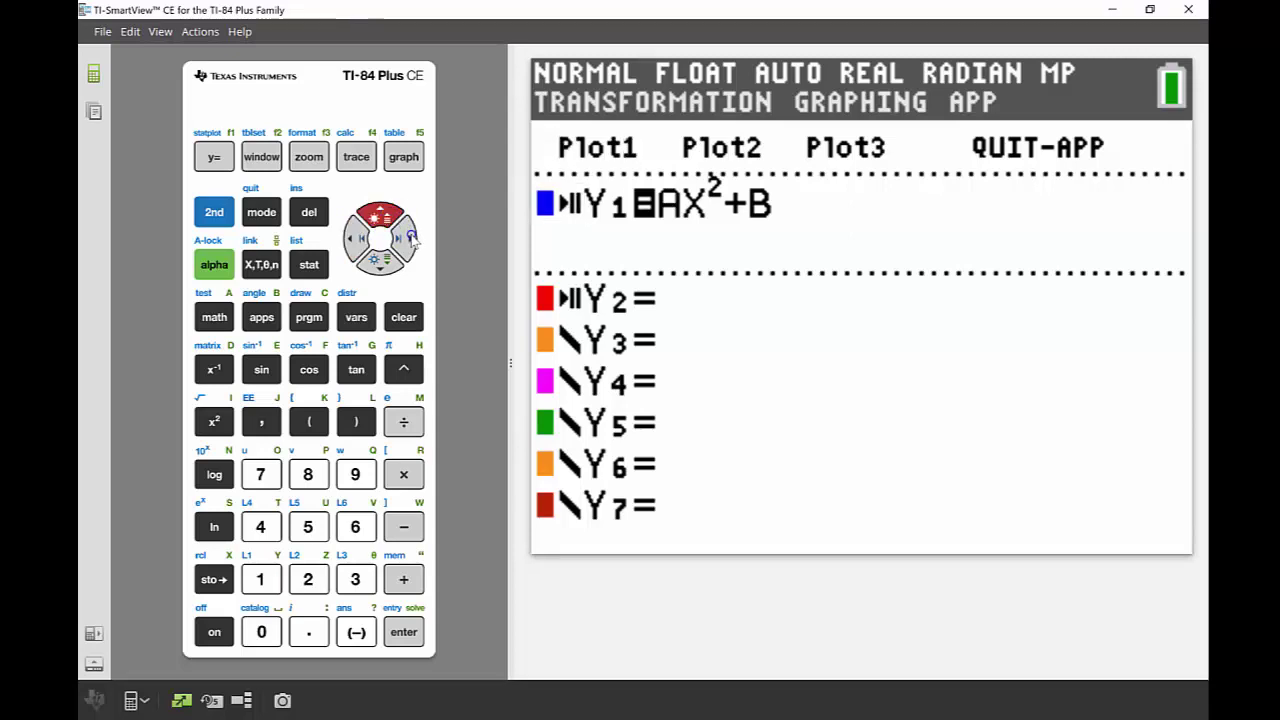
{"action": "left_click", "coordinate": [408, 237]}
{"action": "left_click", "coordinate": [408, 237]}
{"action": "left_click", "coordinate": [408, 237]}
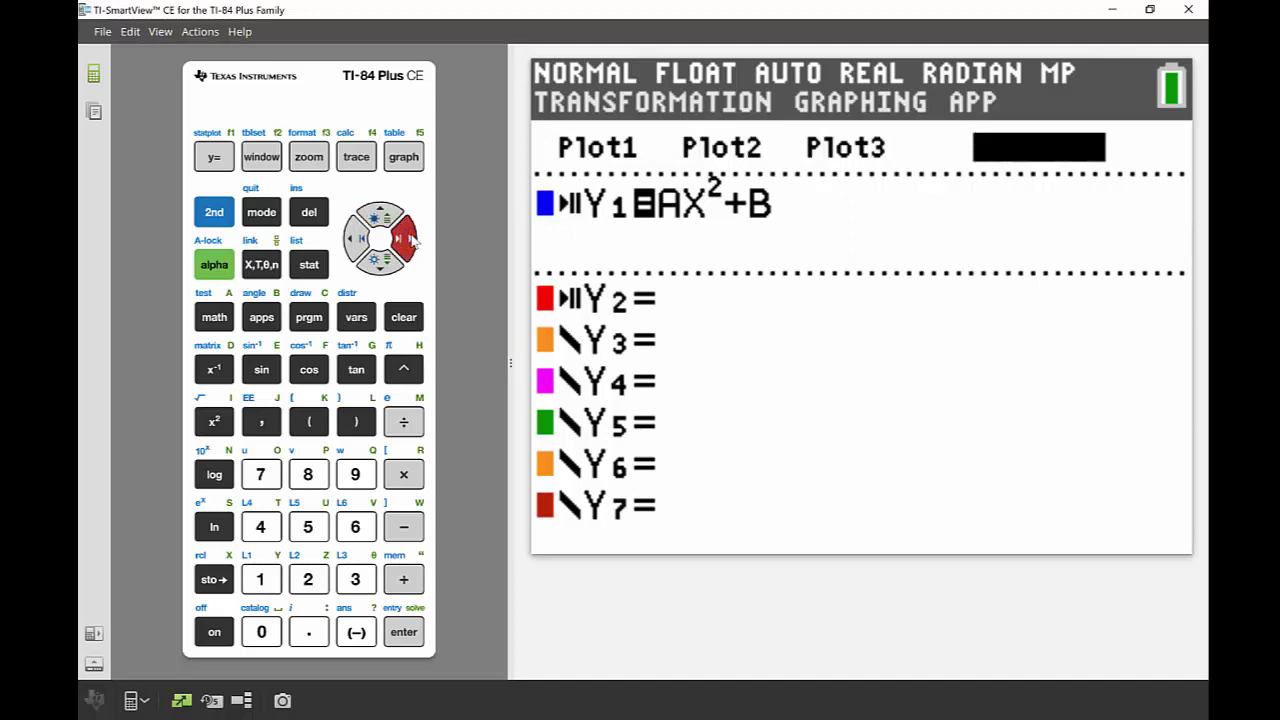
{"action": "left_click", "coordinate": [405, 635]}
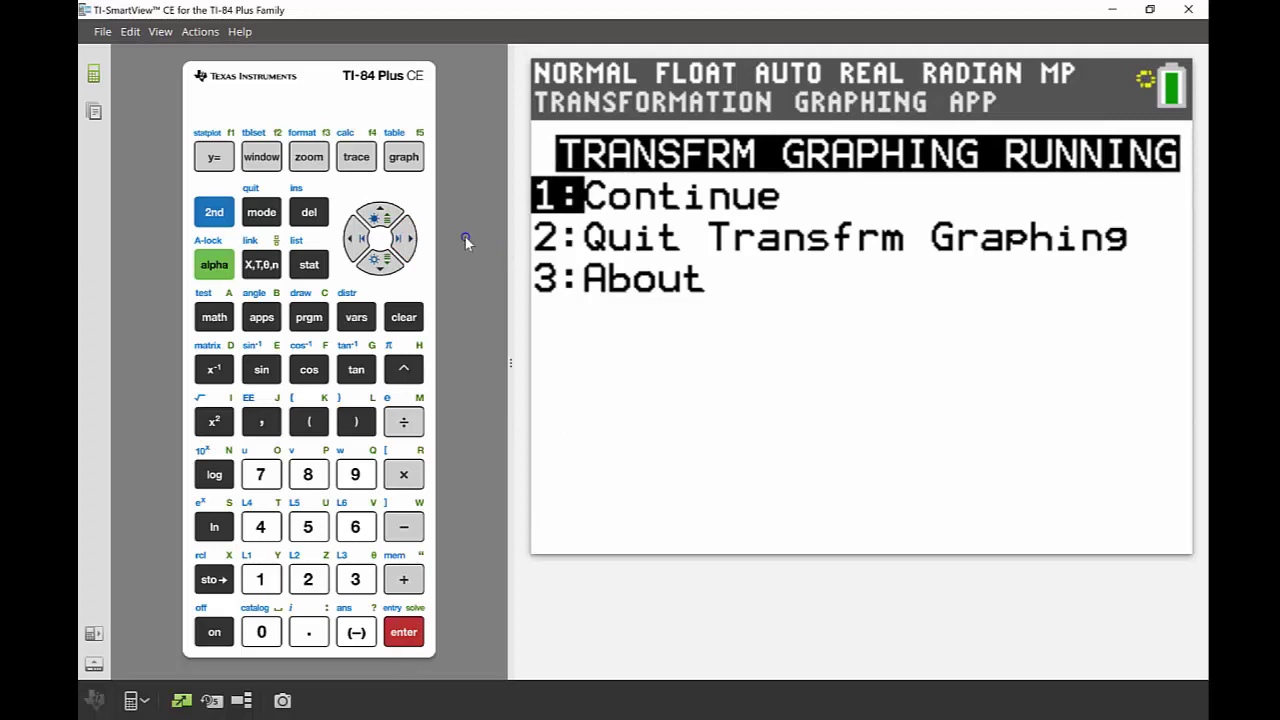
{"action": "left_click", "coordinate": [384, 258]}
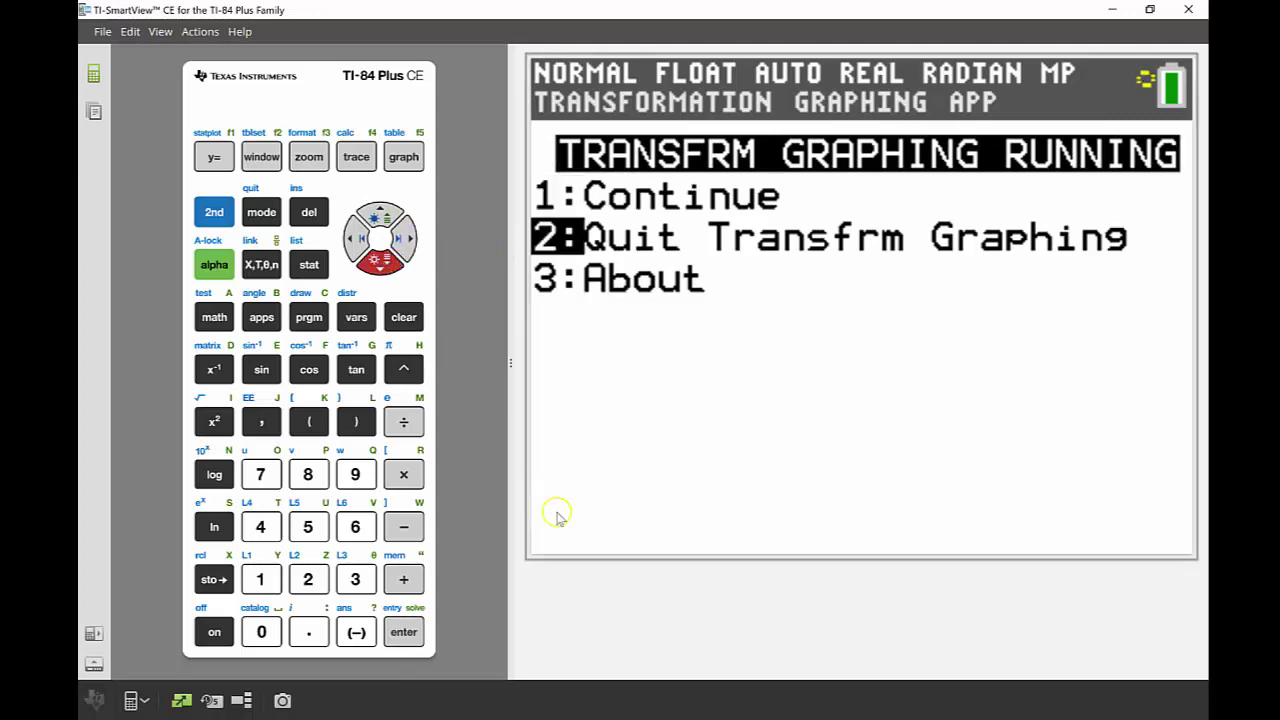
Confirm quitting Transformation Graphing and open the standard Y= editor, where Y1 still reads AX²+B
{"action": "left_click", "coordinate": [403, 640]}
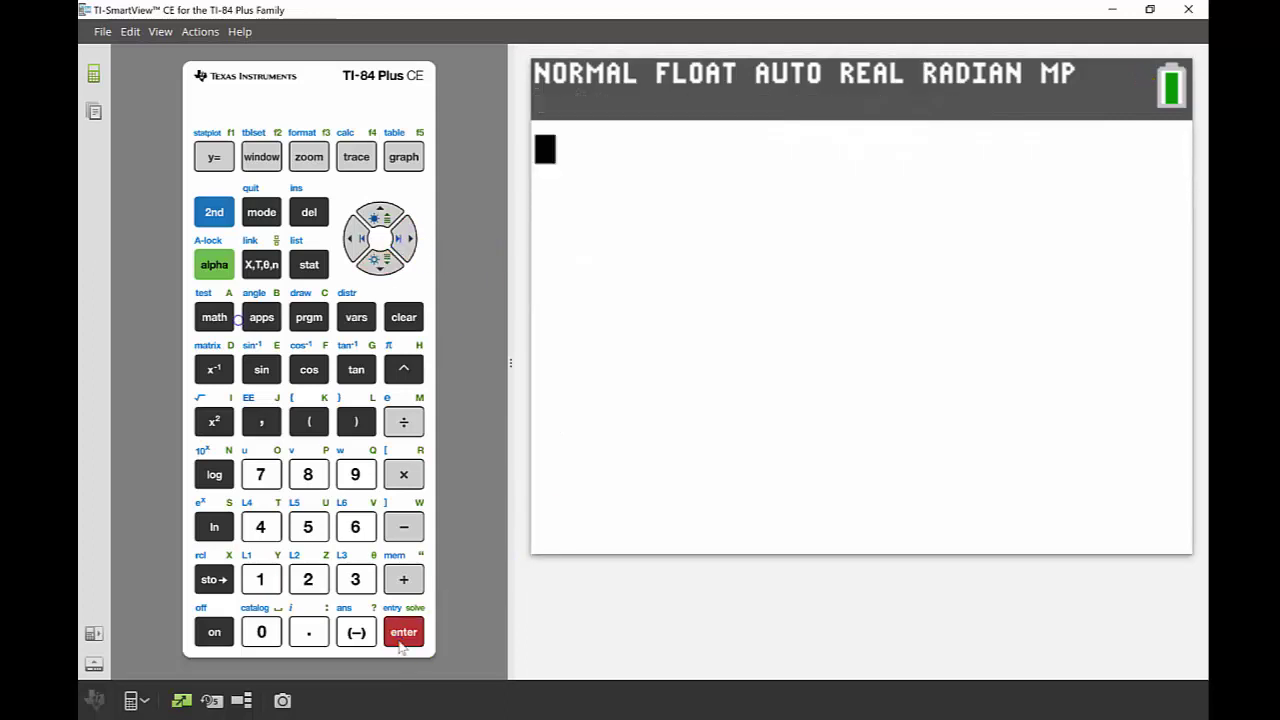
{"action": "left_click", "coordinate": [213, 160]}
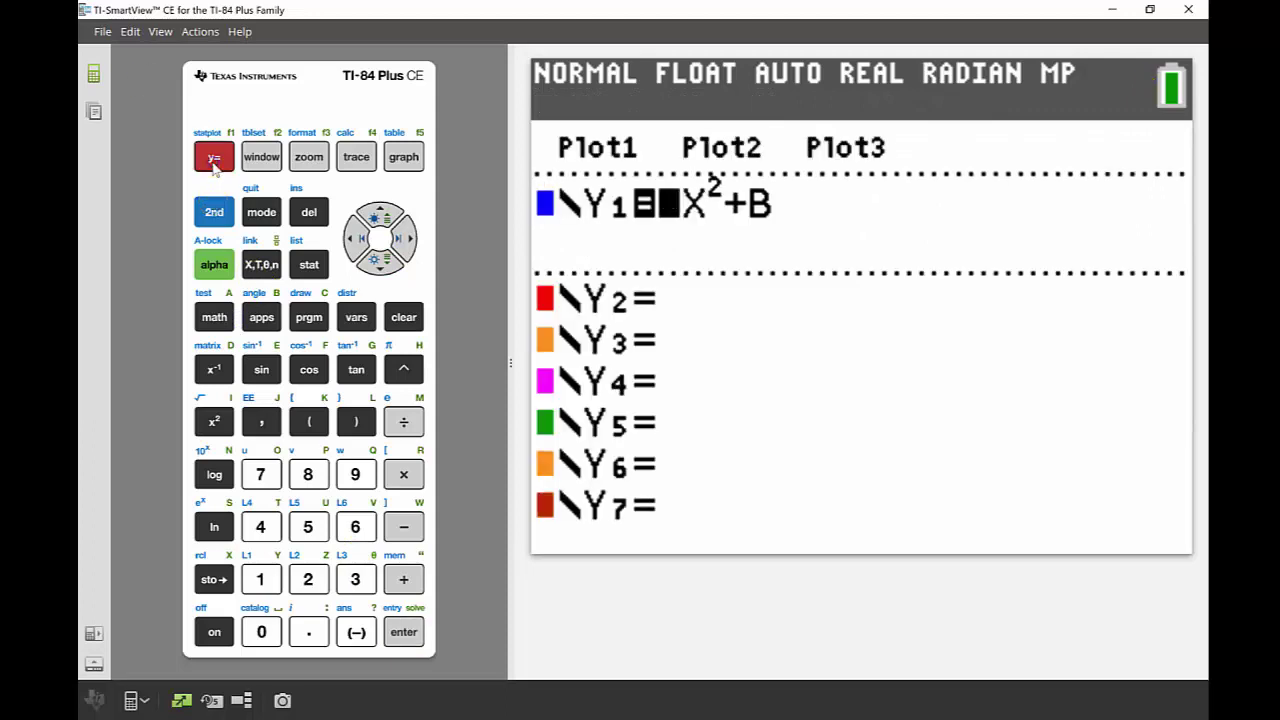